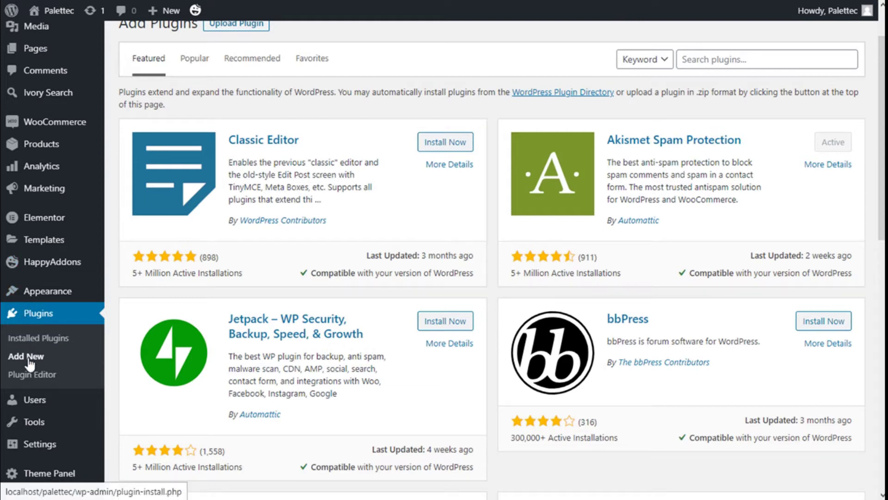
Search plugins for 'elementor addon' and install Essential Addons for Elementor
click(700, 58)
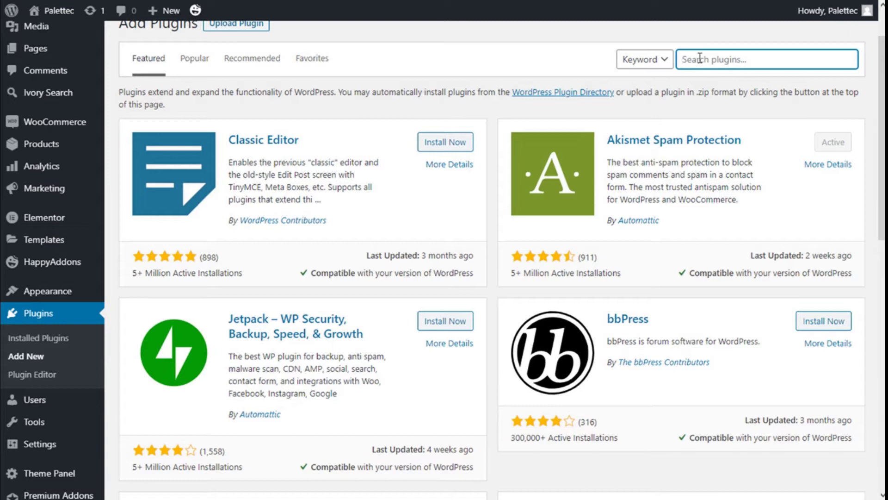
text(wlw)
key(BackSpace)
key(BackSpace)
key(BackSpace)
text(elementor addons)
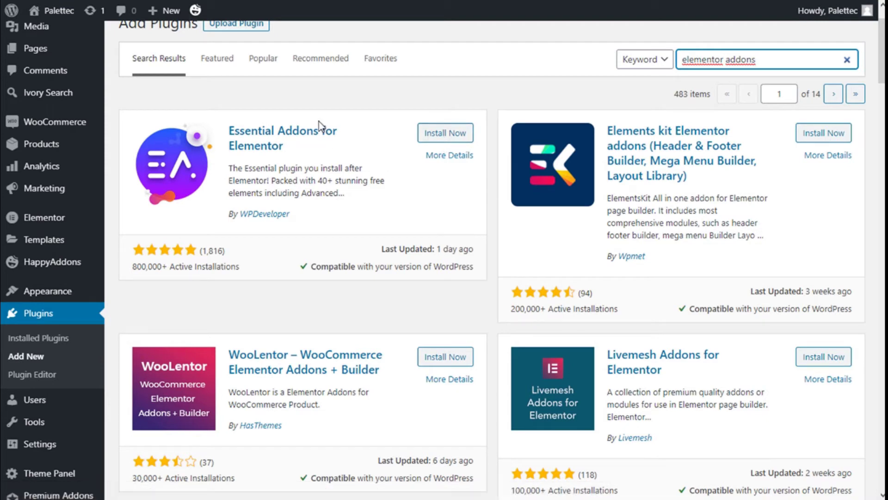
click(425, 139)
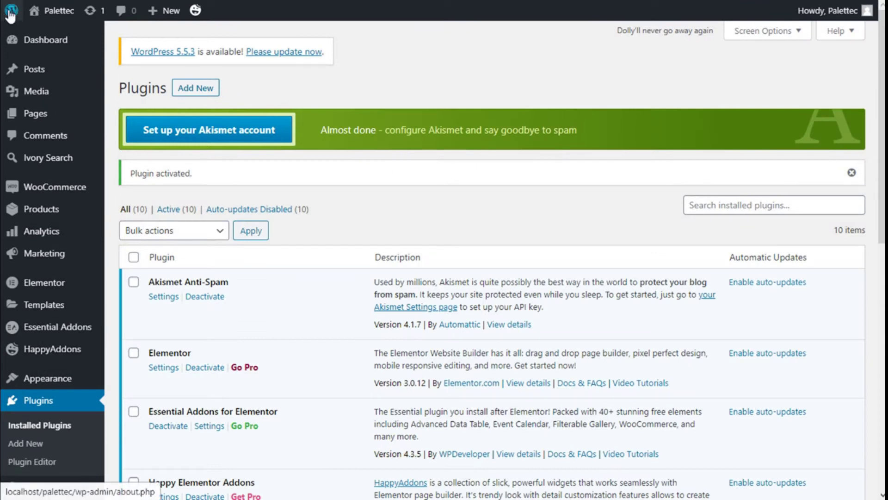
Open the site's home page in the Elementor editor from the admin bar
mouse_move(41, 11)
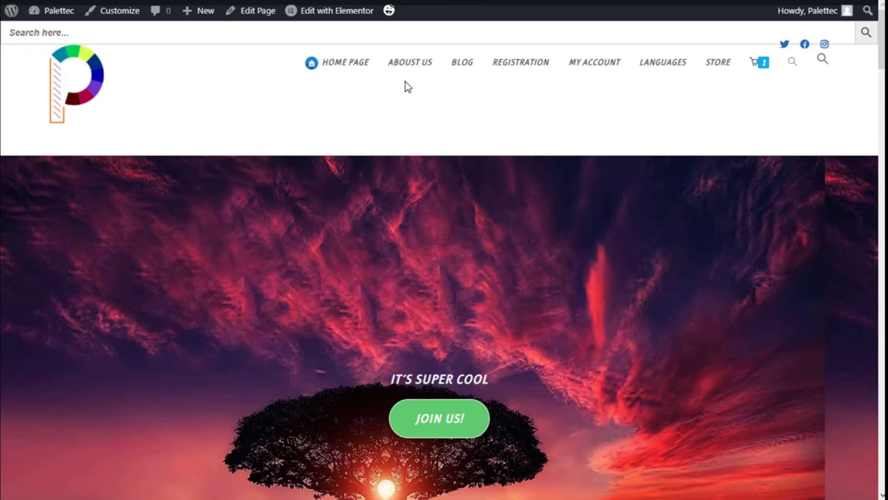
mouse_move(344, 24)
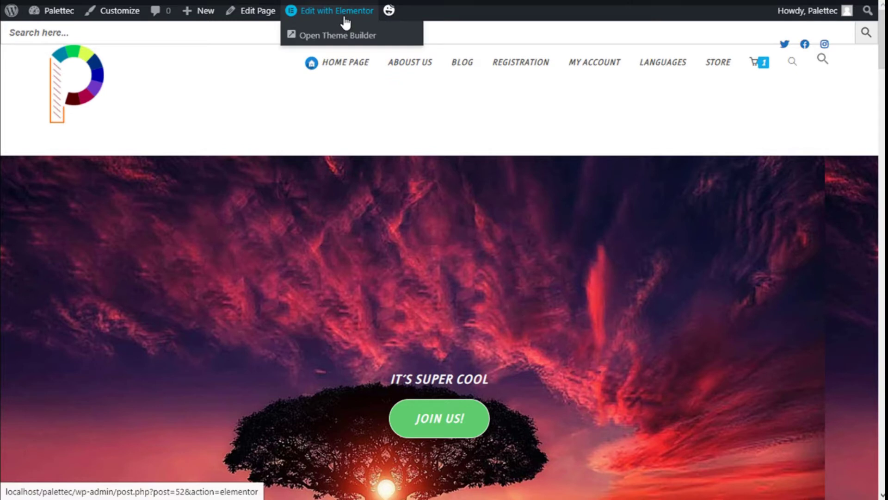
click(343, 9)
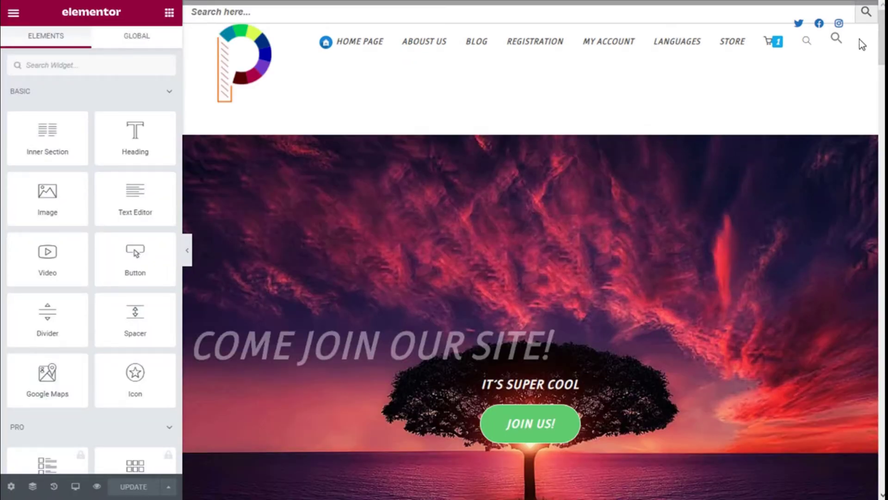
Search widgets for 'wooc' and drop Woo Checkout into the empty section above the footer
scroll(542, 91, down, 20)
scroll(542, 95, down, 10)
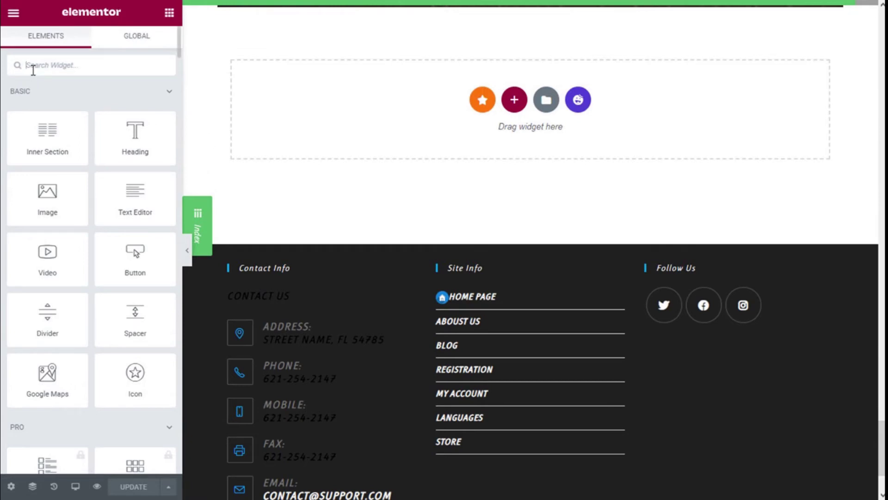
text(woocommerce)
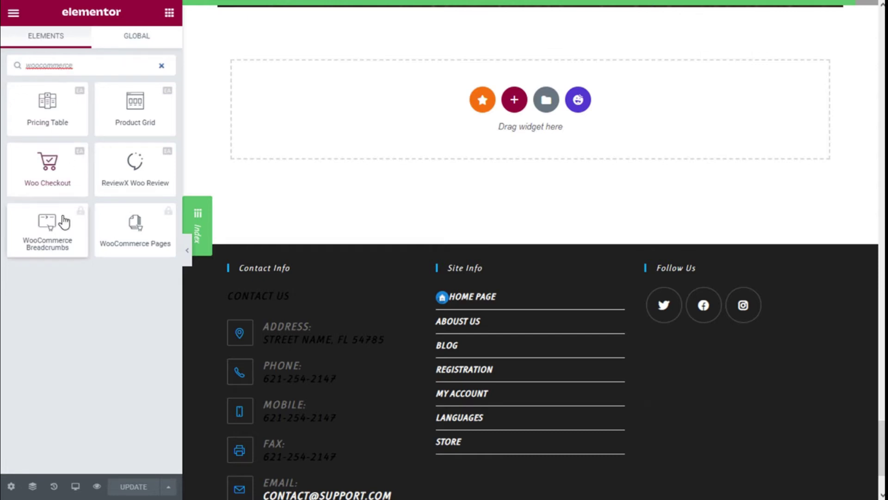
click(48, 162)
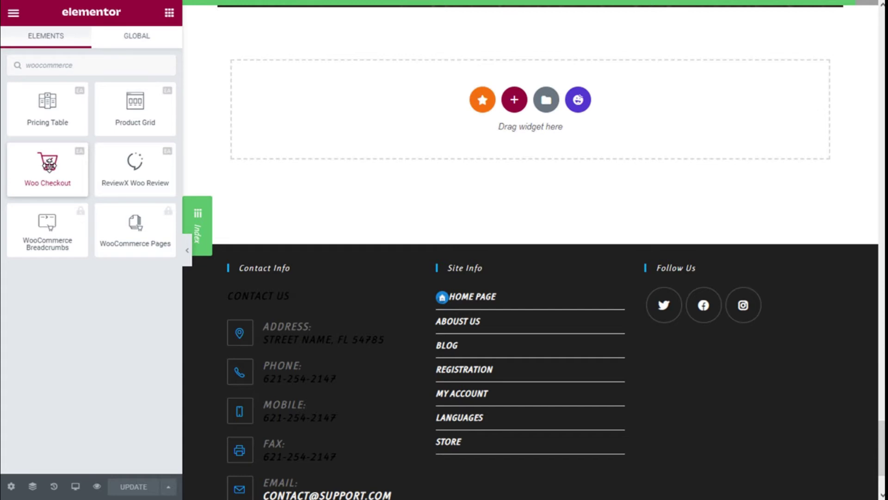
drag(48, 162, 580, 120)
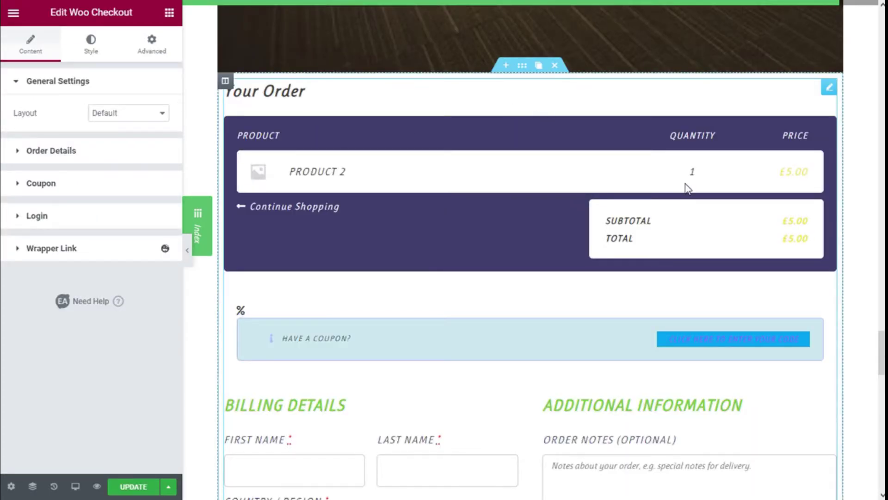
scroll(660, 183, down, 2)
scroll(660, 182, down, 9)
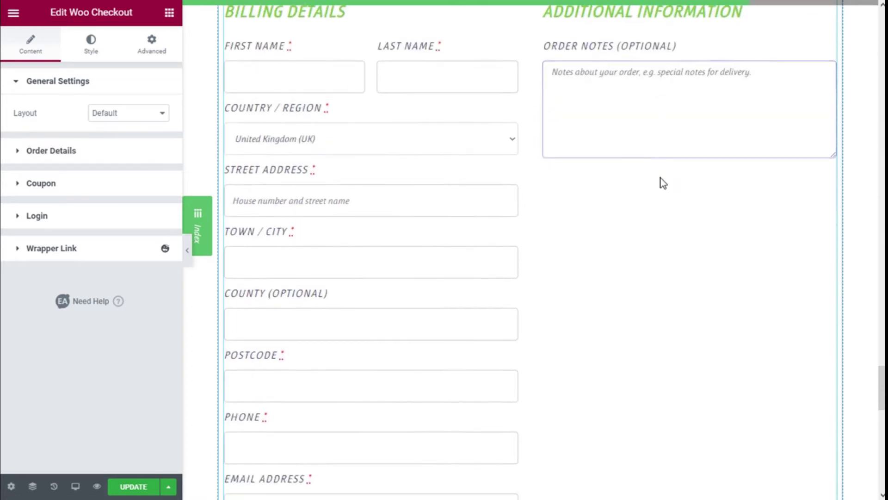
scroll(414, 204, down, 7)
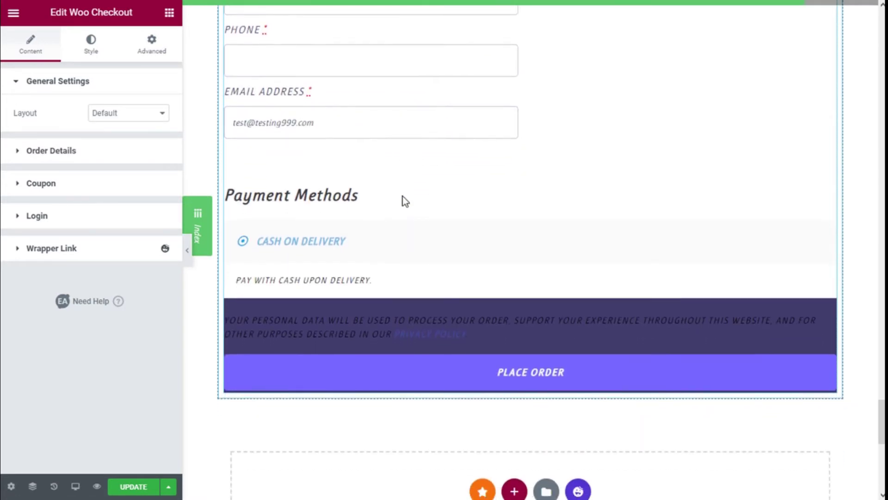
scroll(392, 248, up, 11)
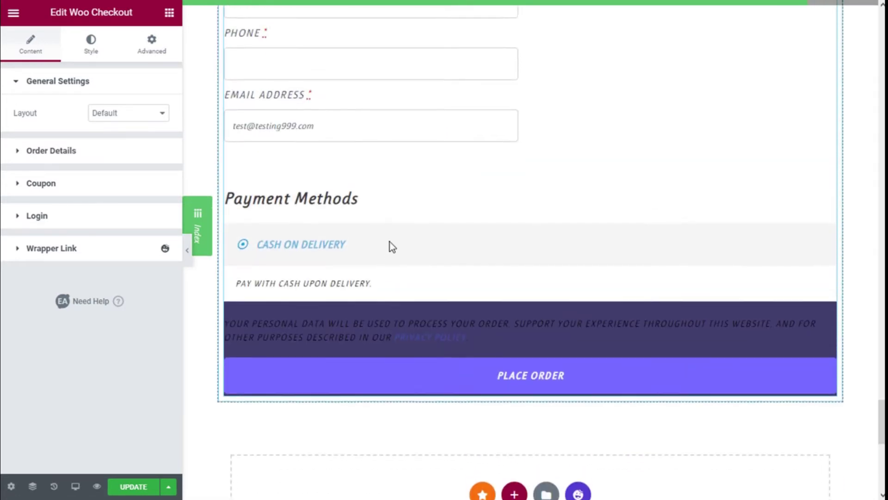
scroll(391, 241, up, 10)
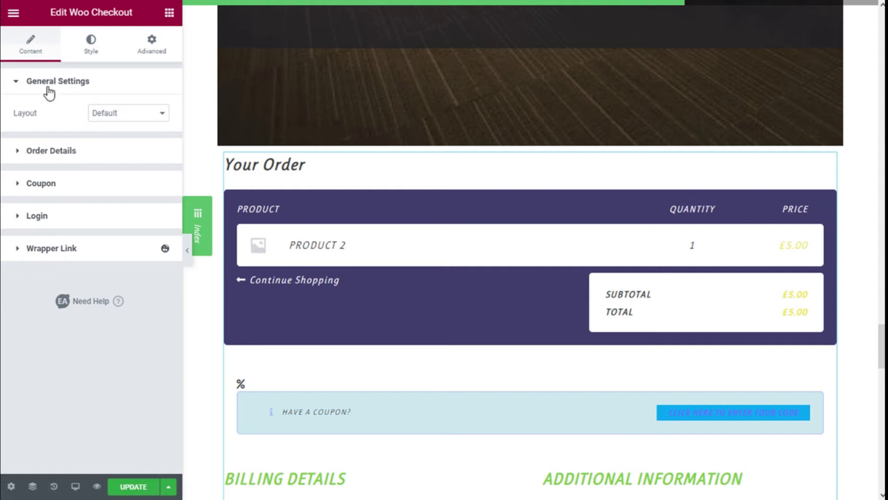
Keep the Default checkout layout and toggle Order Details custom labels off and back on
click(127, 115)
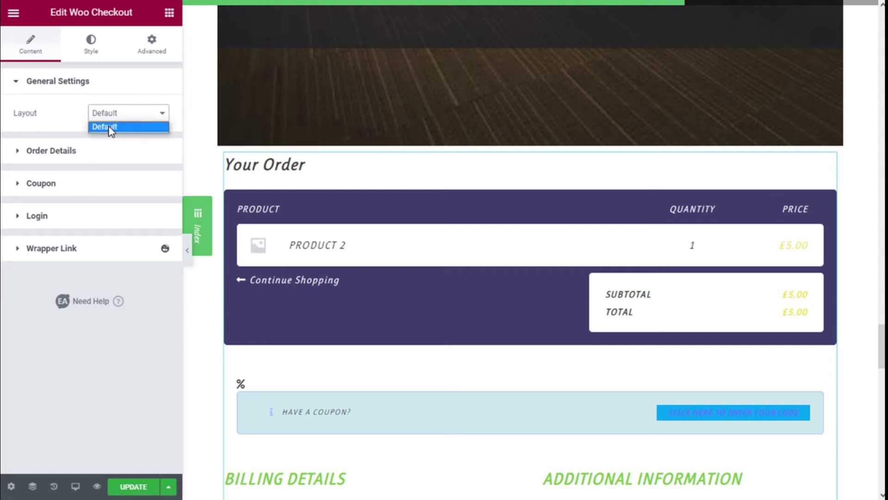
click(71, 109)
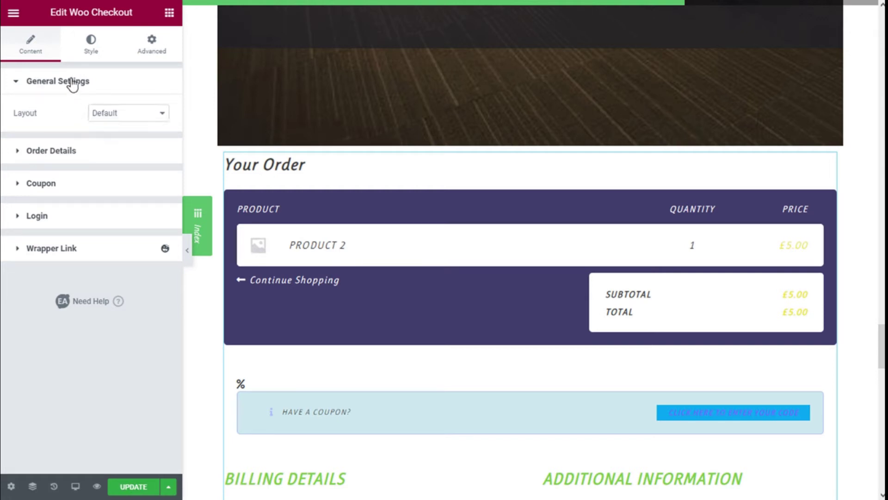
click(73, 88)
click(70, 115)
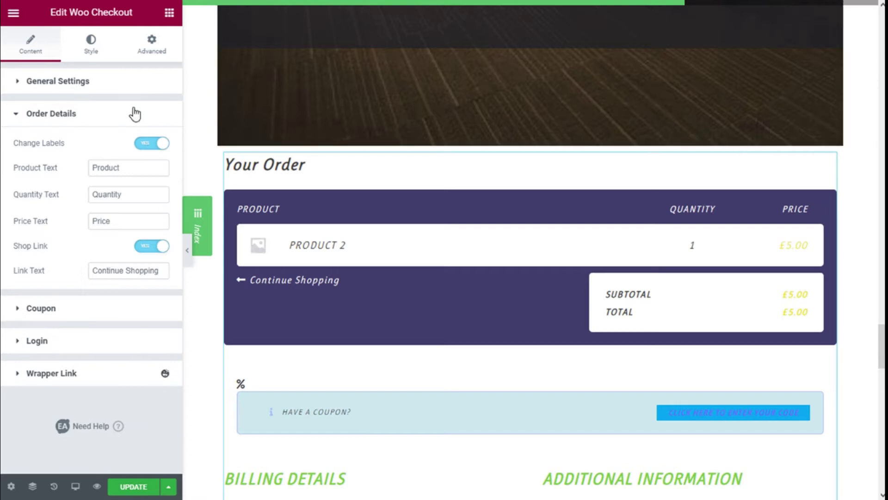
click(141, 144)
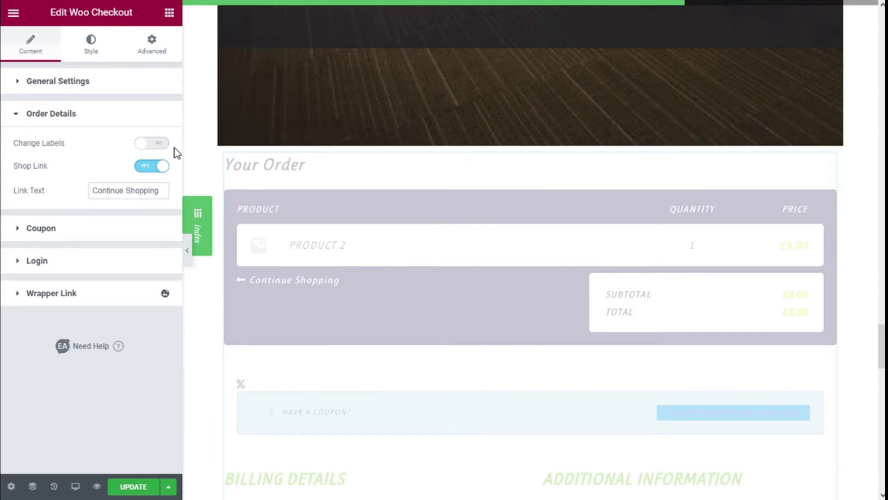
click(142, 144)
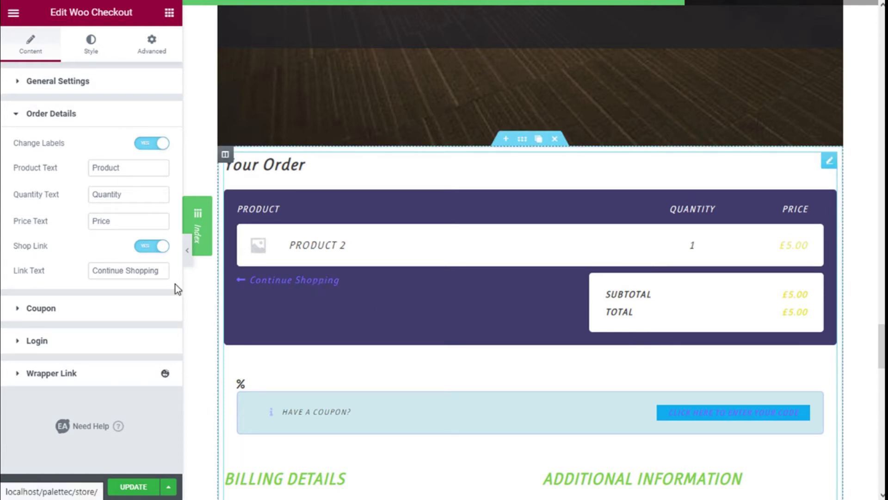
Review the Continue Shopping link text, then bring up the Coupon settings
click(119, 271)
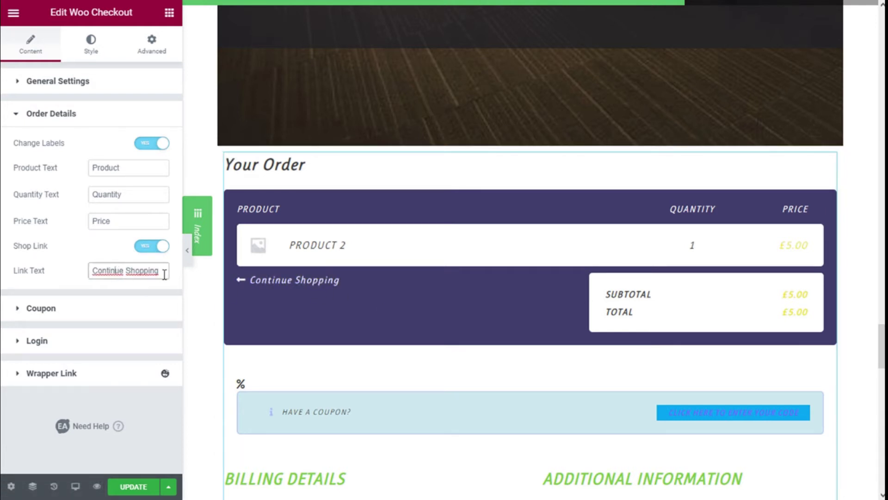
click(108, 271)
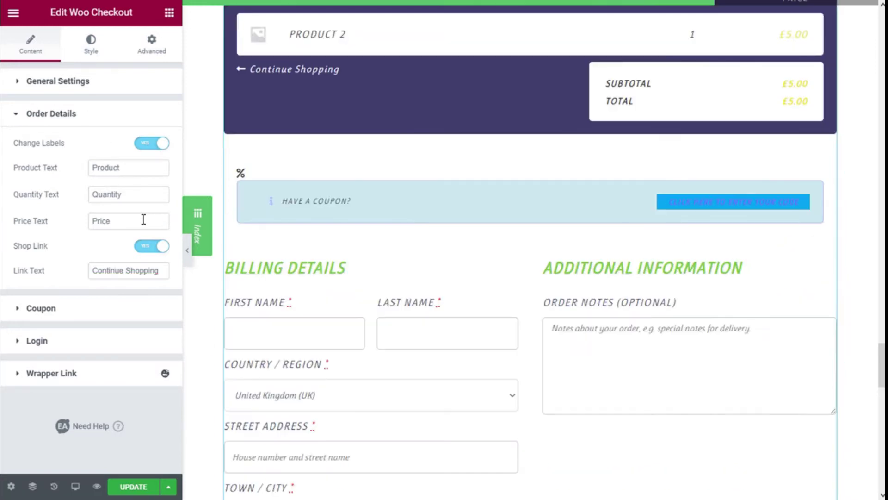
click(88, 114)
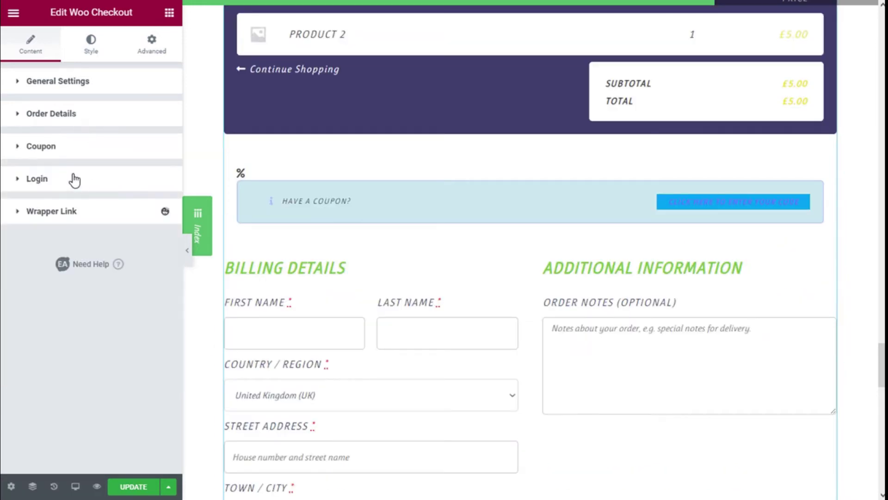
click(59, 157)
mouse_move(77, 213)
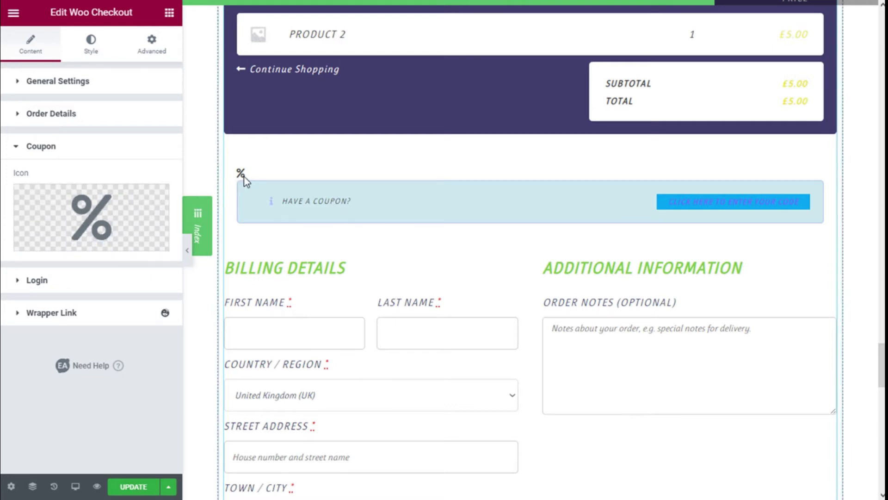
Keep Percent as the coupon icon from the Icon Library
click(74, 216)
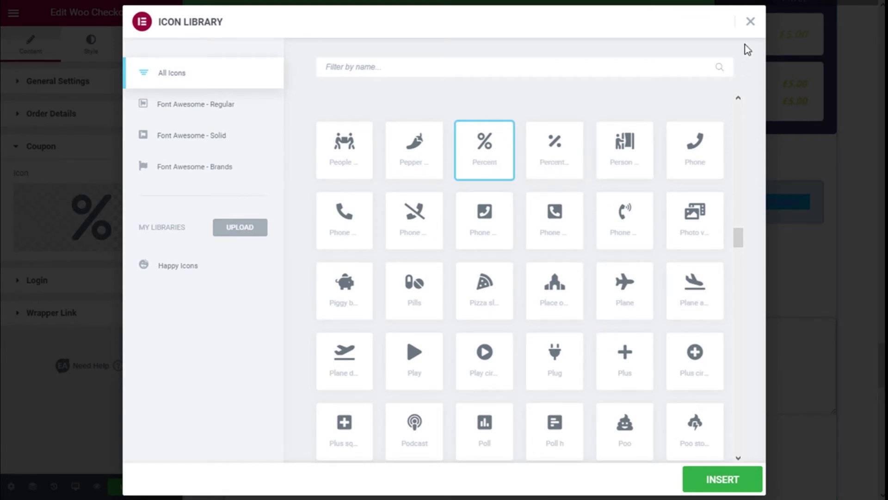
click(750, 23)
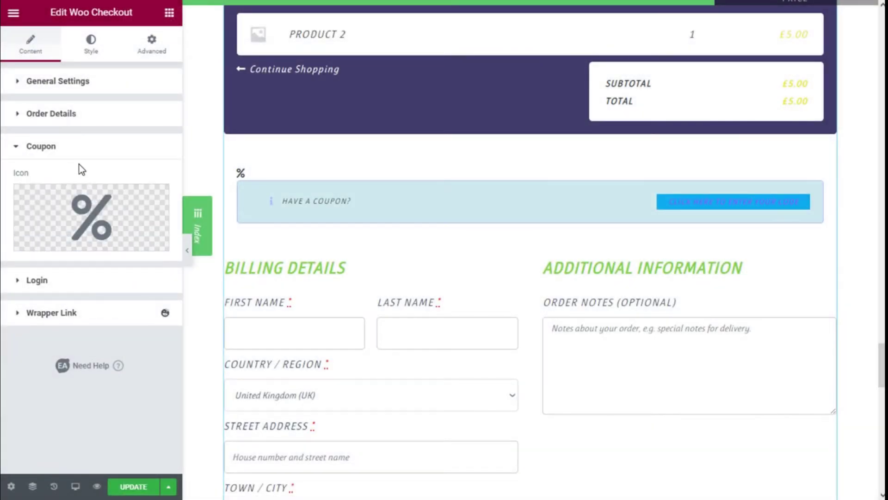
click(79, 149)
Set Show Preview of Login to SHOW so the Returning customer box appears
click(74, 184)
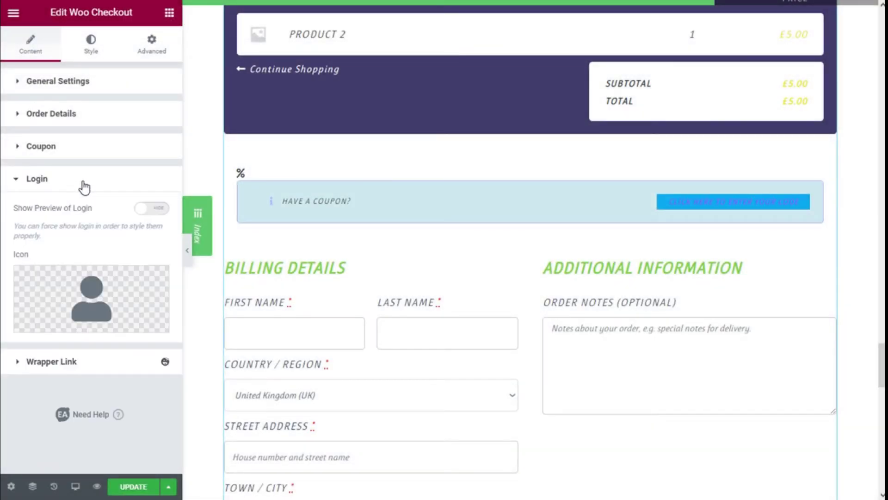
mouse_move(91, 314)
click(152, 209)
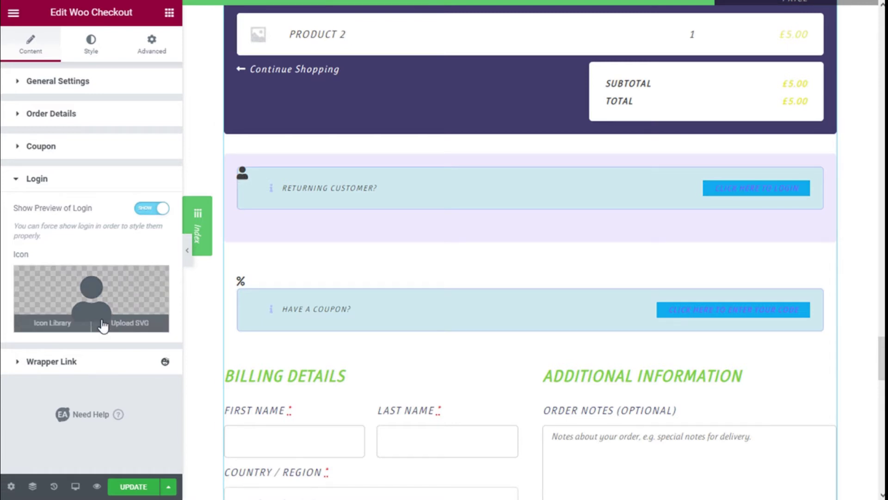
click(101, 185)
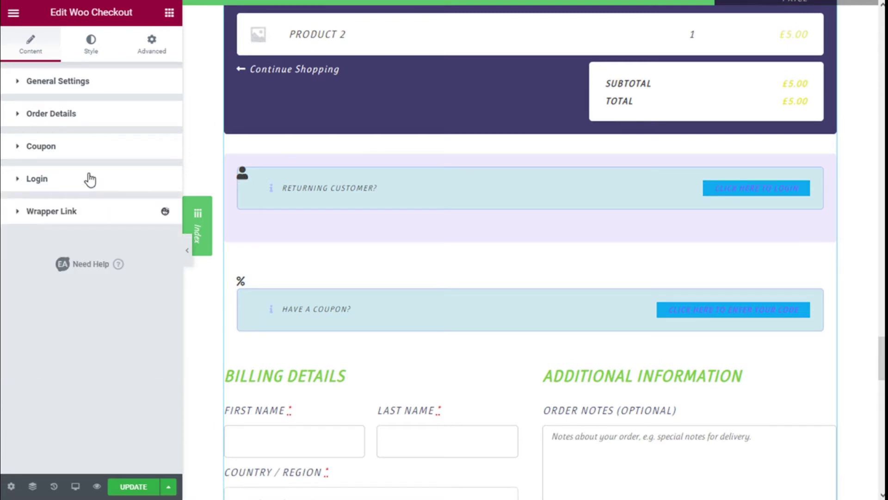
Colour the Your Order section title with the green Accent global colour
click(91, 46)
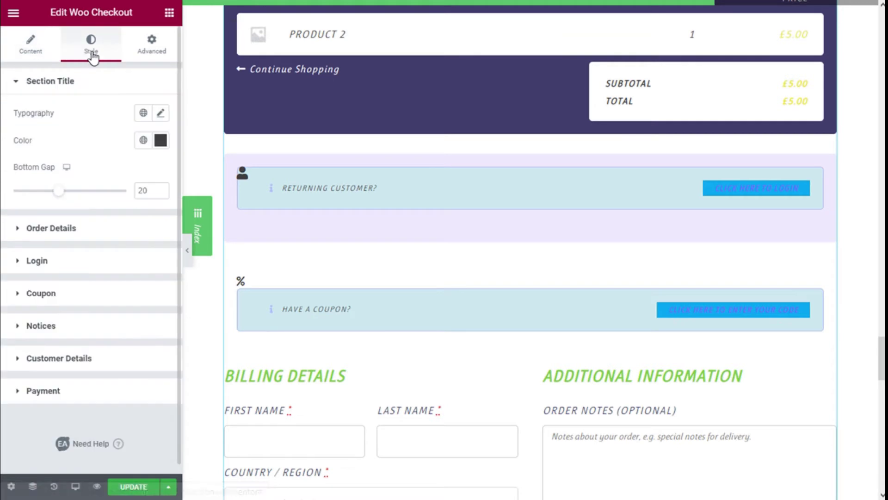
scroll(582, 264, up, 4)
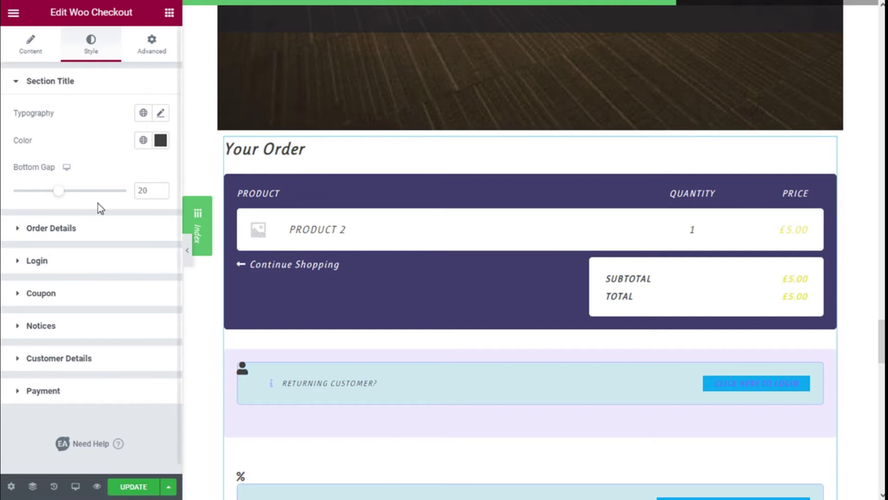
click(143, 142)
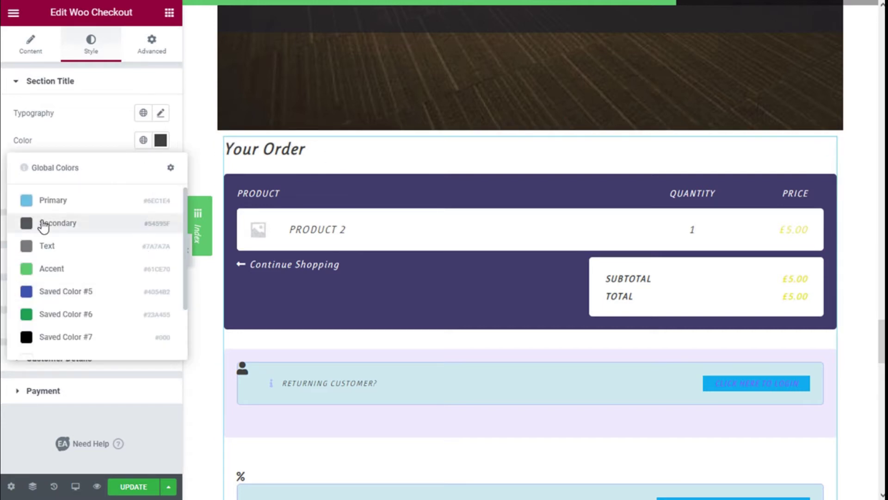
click(35, 268)
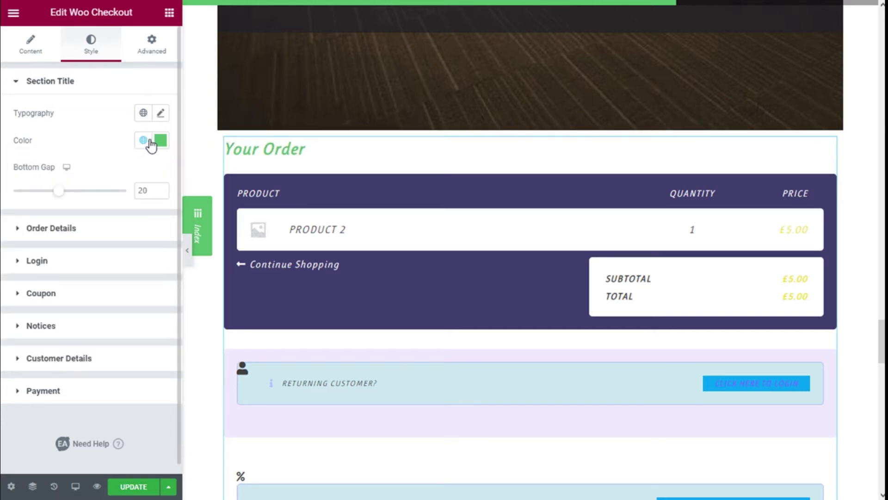
Browse the section title typography options, leaving them at Default
click(160, 113)
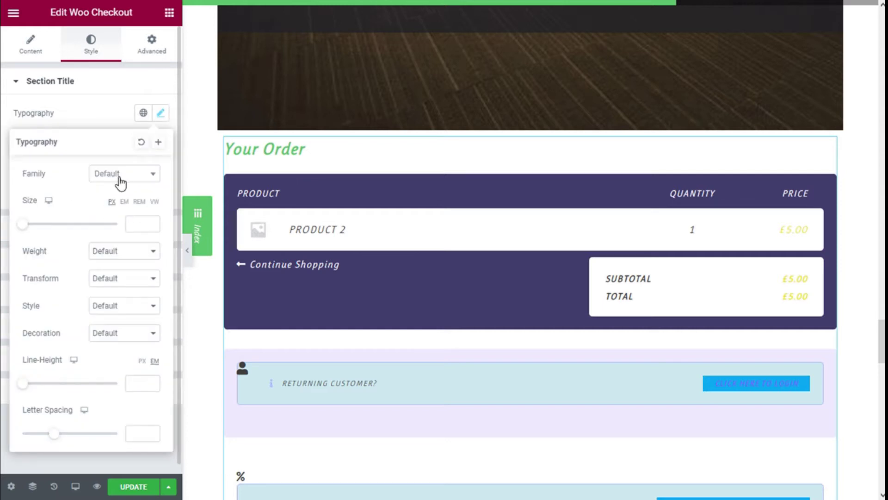
click(111, 261)
click(112, 258)
click(114, 278)
click(113, 278)
click(109, 309)
click(110, 307)
click(113, 333)
click(116, 332)
scroll(116, 329, down, 1)
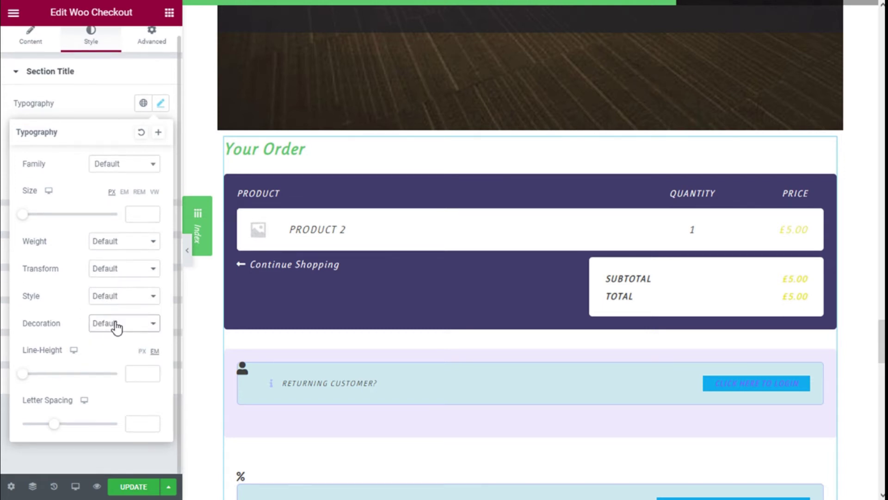
click(161, 106)
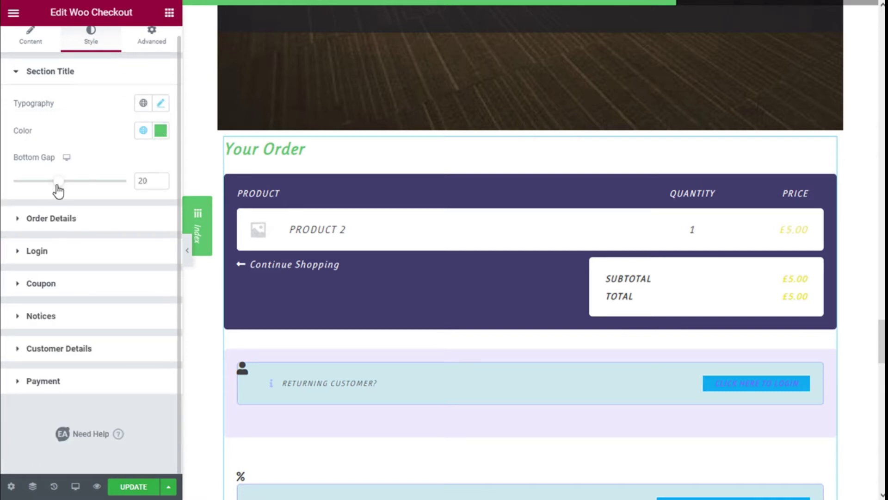
Reduce the section title's bottom gap from 20 to 10
mouse_move(60, 190)
mouse_down()
mouse_move(35, 193)
mouse_move(45, 187)
mouse_up()
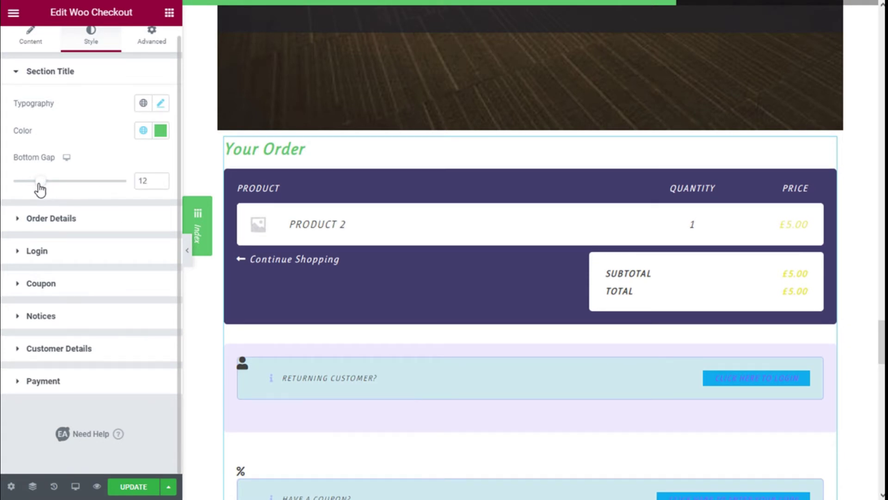
click(163, 183)
click(163, 183)
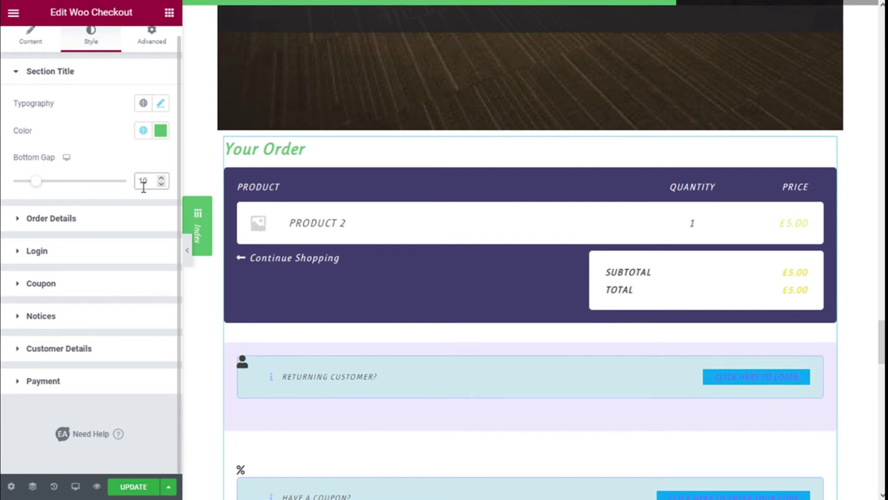
click(79, 85)
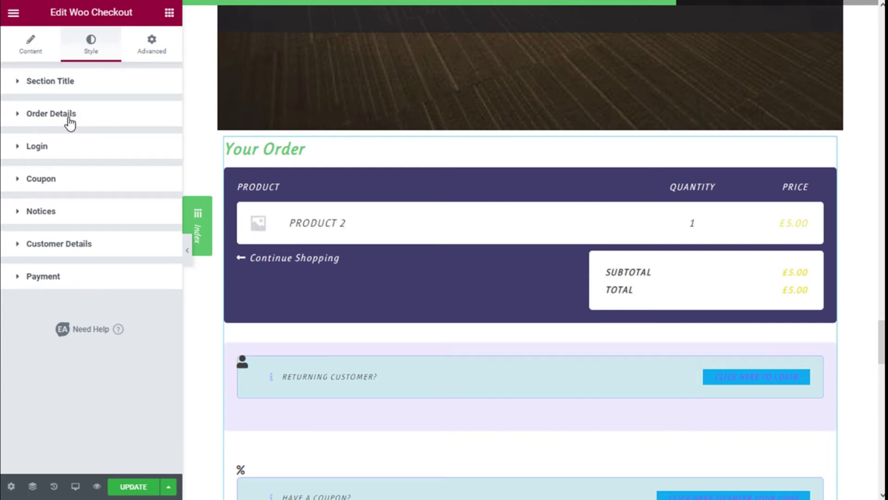
Give the order details box the light blue Primary global background colour
click(69, 121)
scroll(98, 143, down, 3)
scroll(113, 170, up, 2)
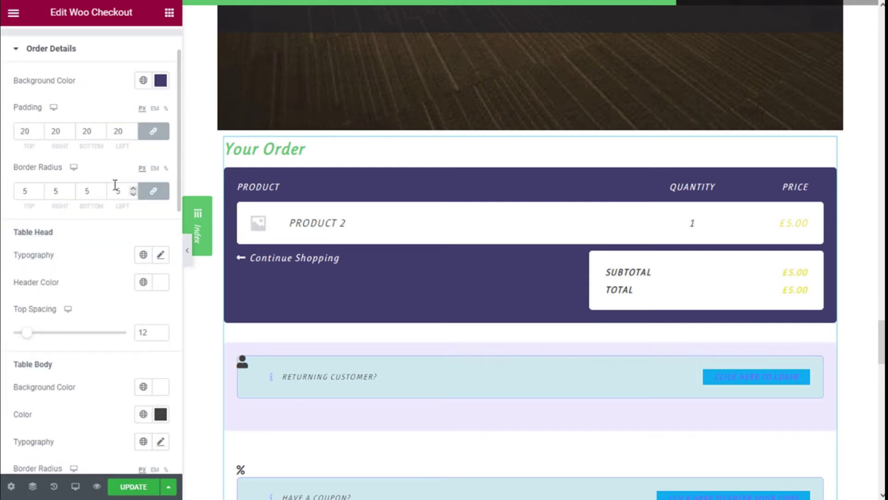
click(160, 88)
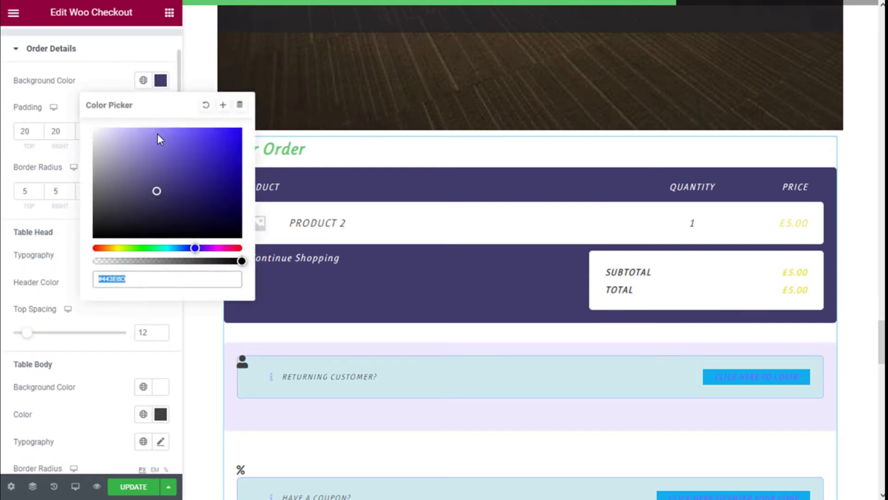
click(158, 87)
click(144, 80)
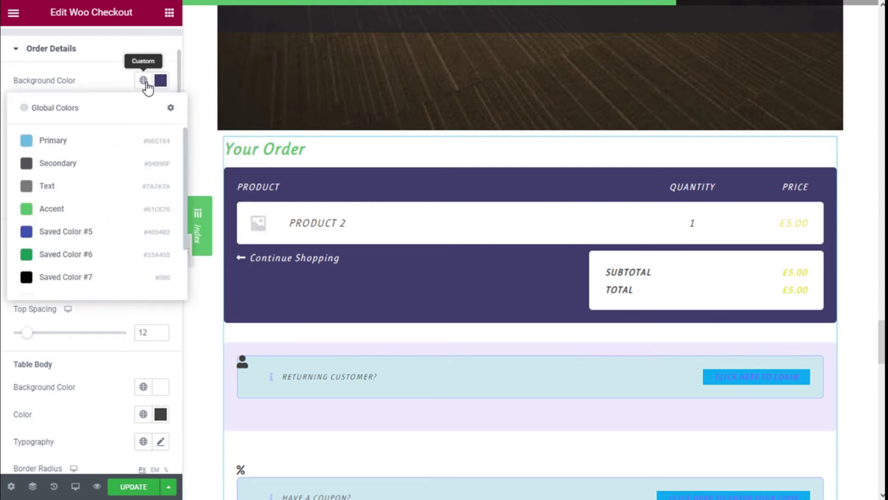
click(33, 143)
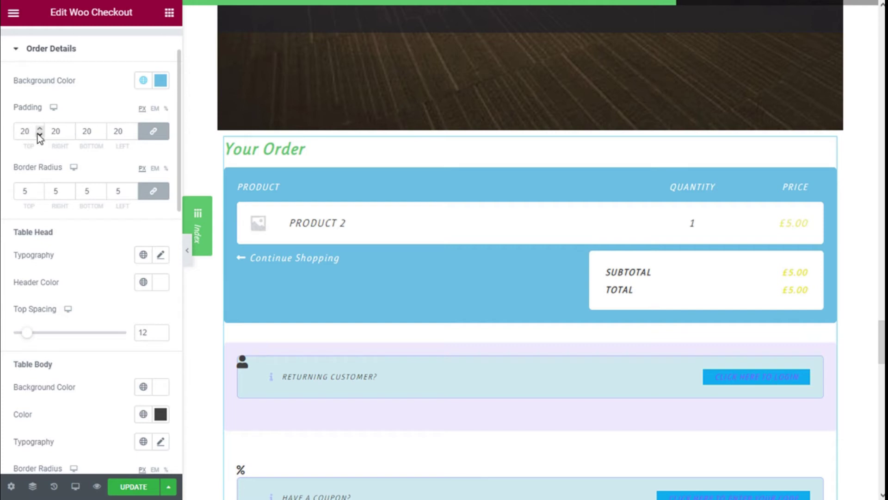
Reduce the order details box padding to 15
click(40, 135)
click(40, 135)
click(40, 136)
click(40, 135)
click(40, 135)
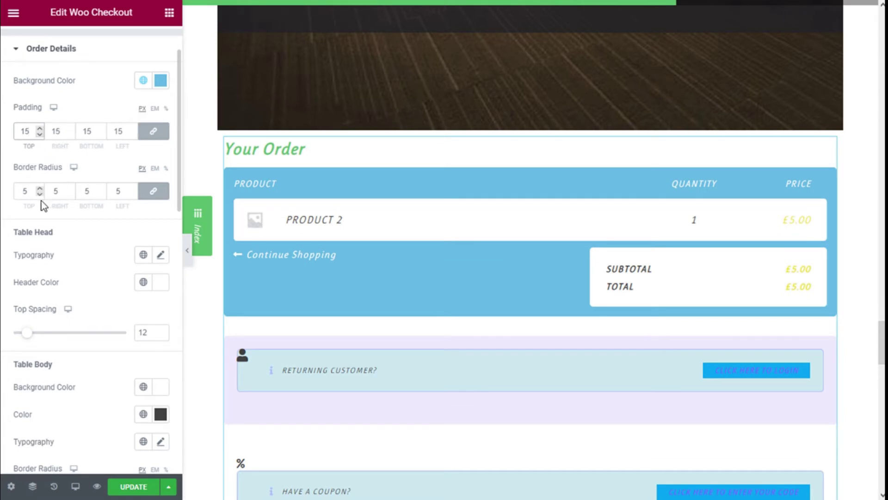
Round the order details box corners to a border radius of 15
click(40, 188)
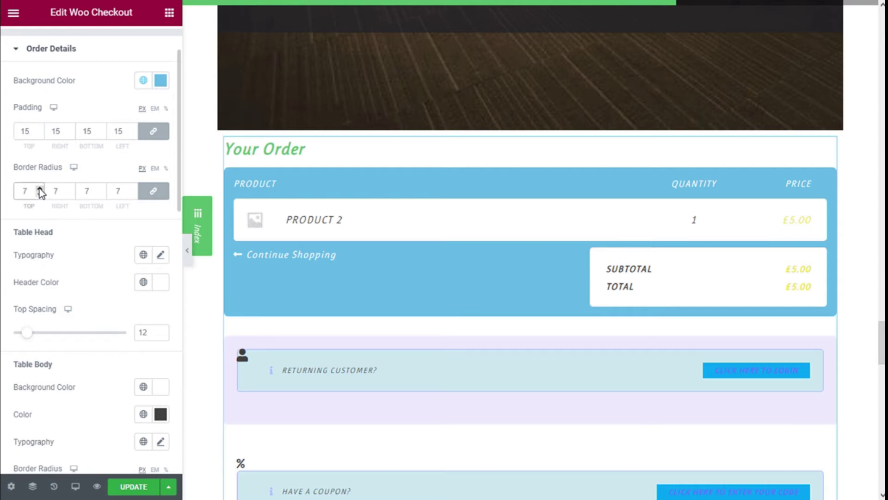
click(39, 190)
click(40, 189)
click(40, 190)
click(40, 194)
scroll(96, 186, down, 2)
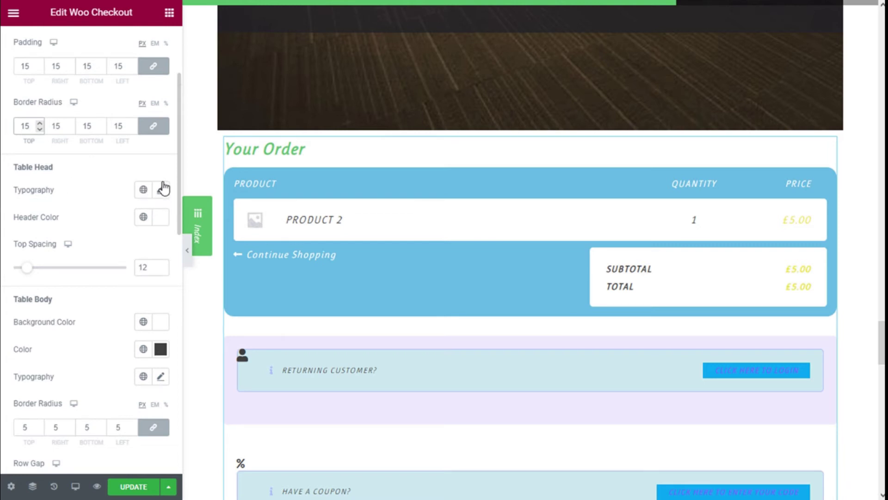
Set the table header text colour to white #FFFFFF after briefly trying Accent green
click(149, 219)
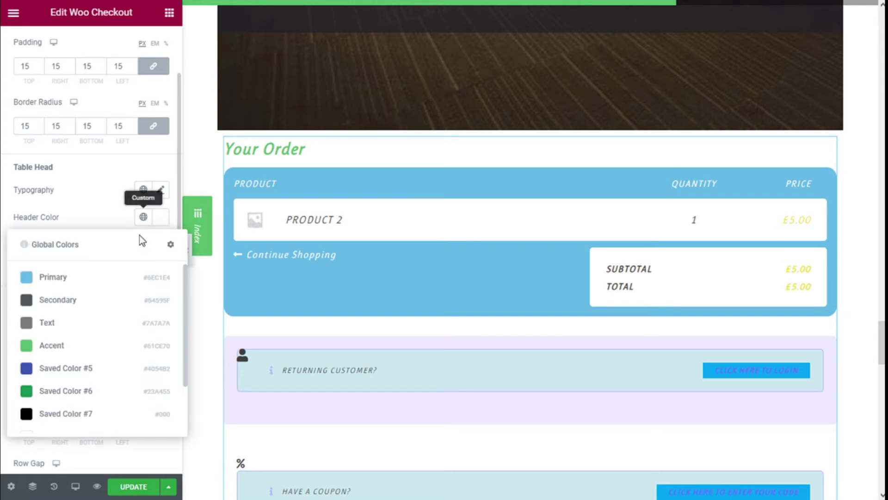
click(53, 347)
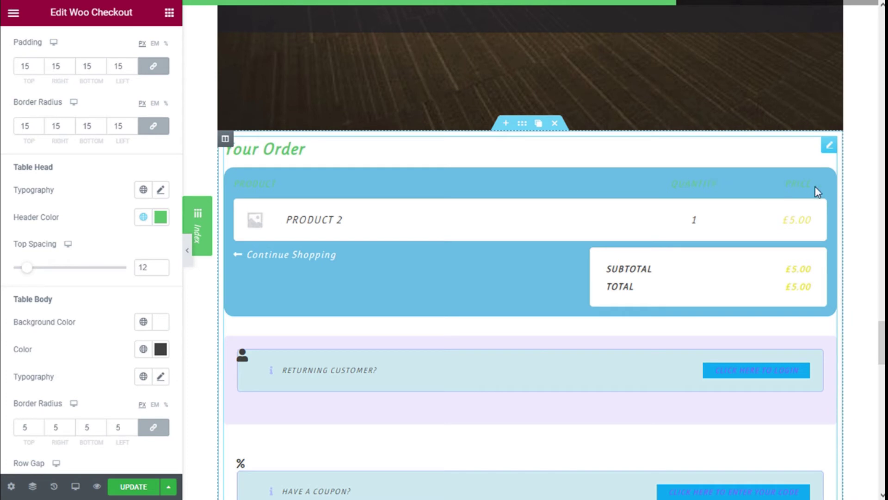
click(142, 218)
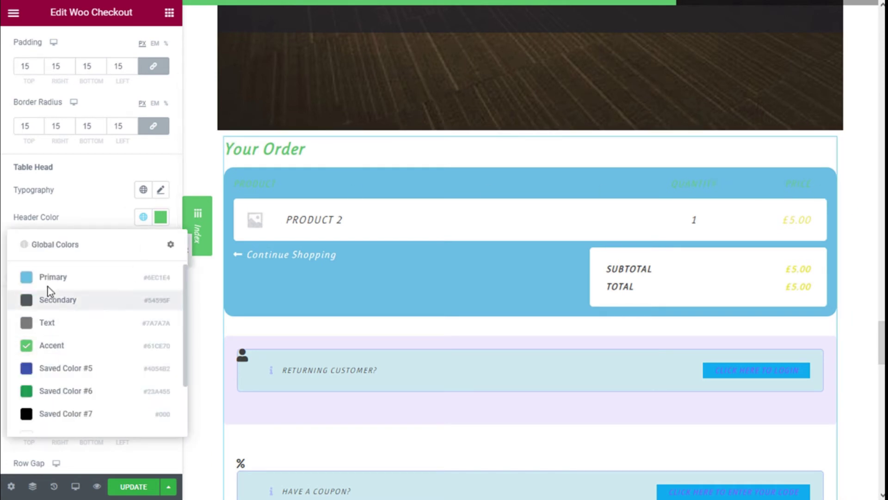
click(144, 219)
click(161, 218)
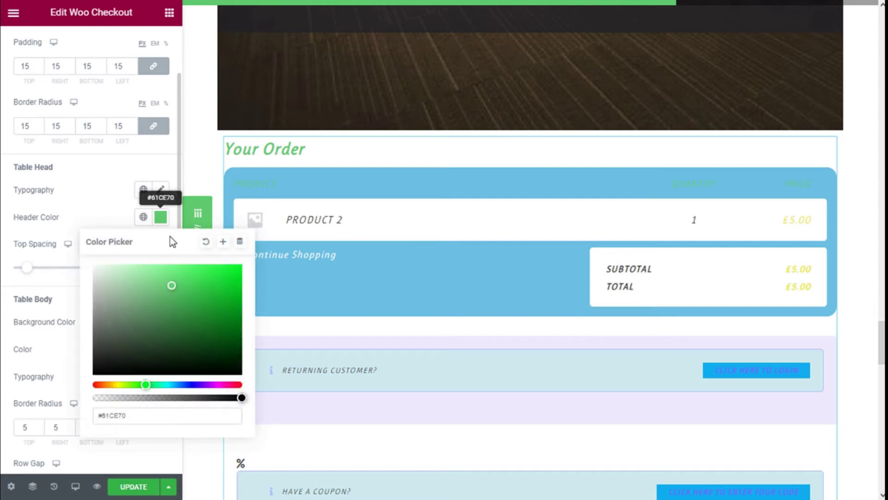
click(206, 243)
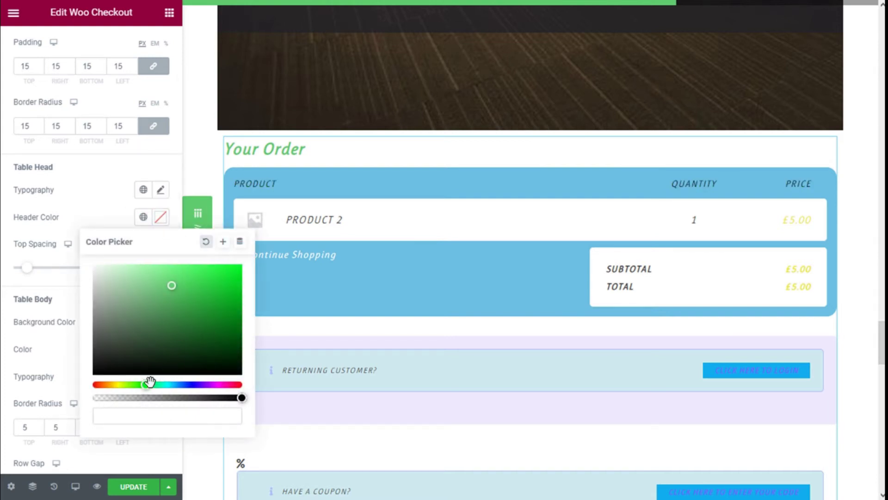
click(99, 270)
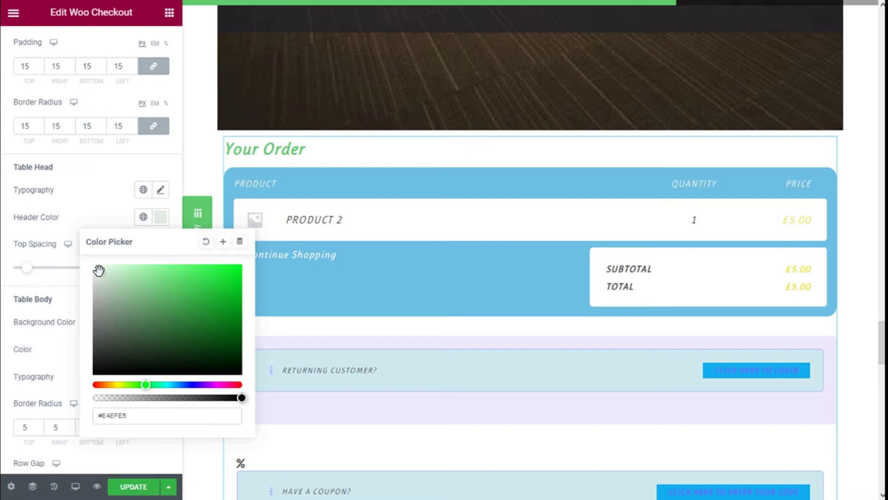
drag(101, 275, 90, 264)
click(105, 199)
Increase the table header top spacing to 20
scroll(107, 200, down, 3)
drag(26, 137, 41, 143)
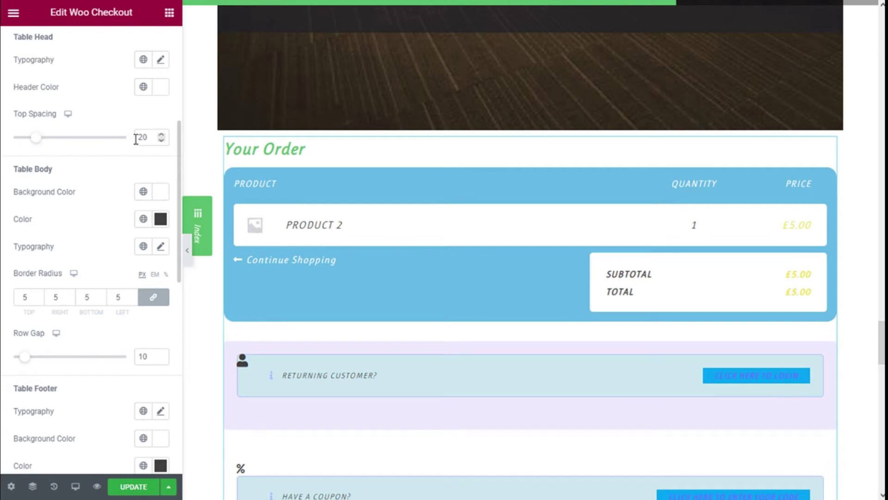
scroll(163, 193, down, 2)
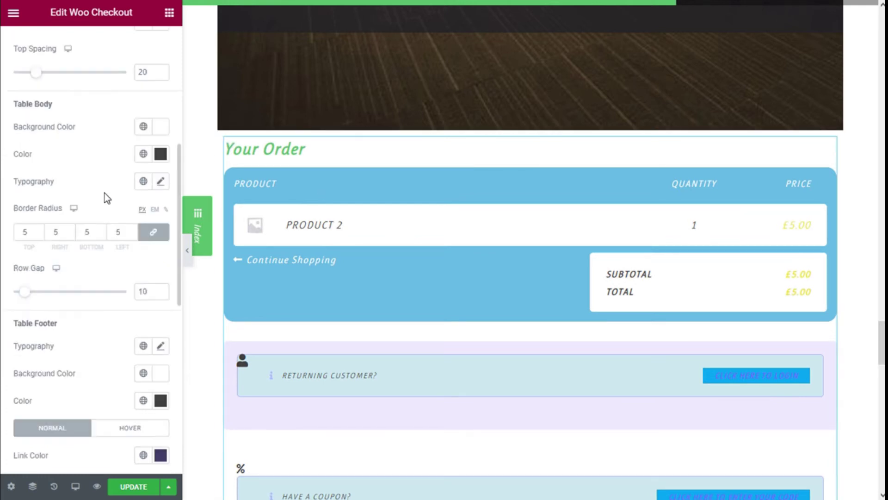
scroll(199, 206, up, 2)
scroll(129, 214, up, 2)
scroll(132, 219, down, 2)
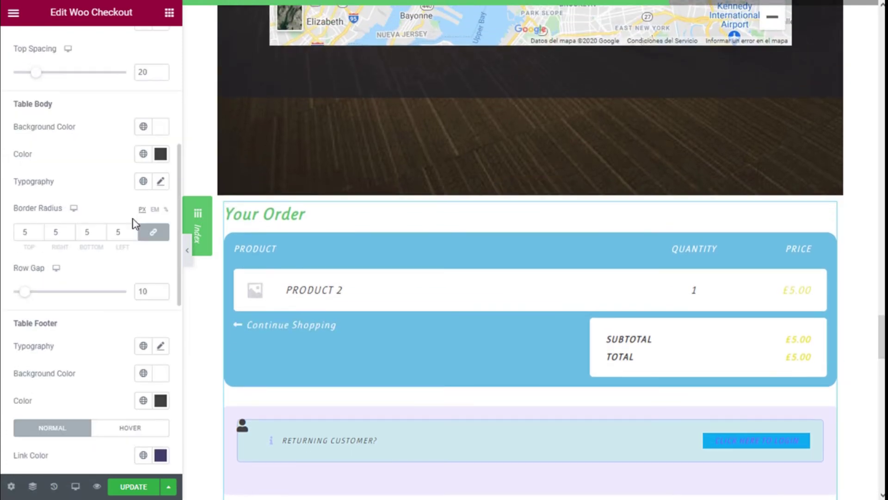
Try the grey Text colour as the table body background, then clear it
click(158, 132)
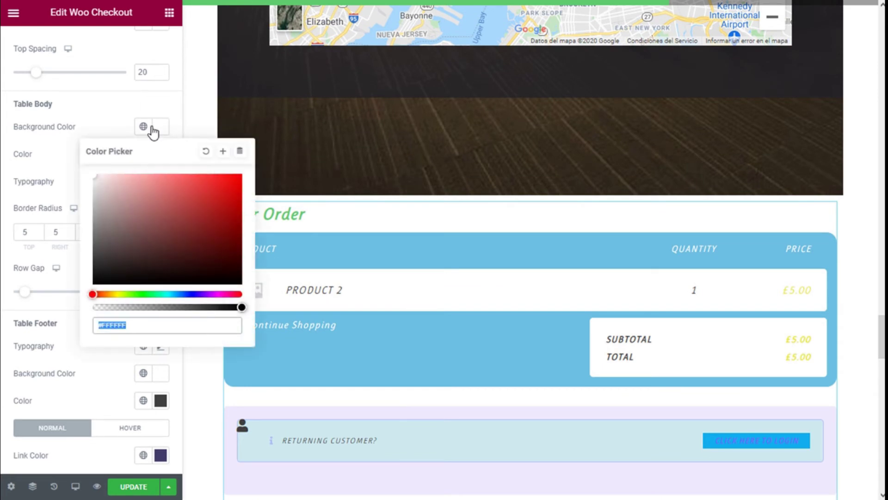
click(143, 128)
click(52, 235)
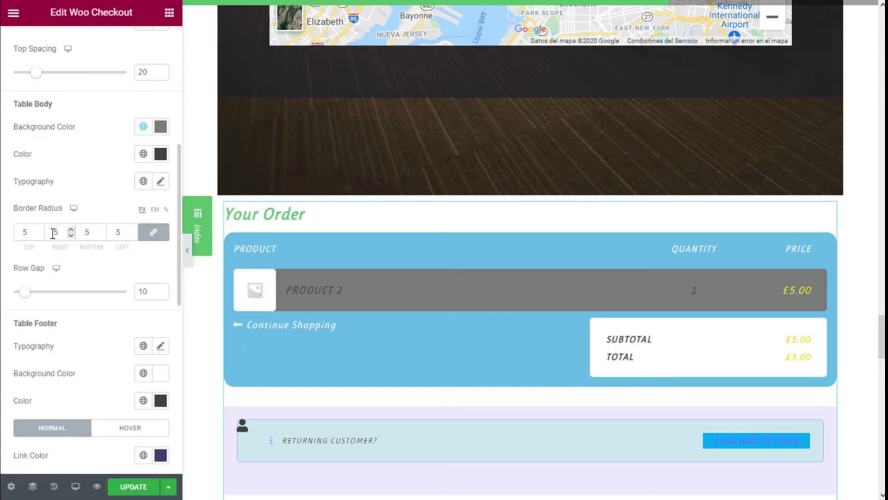
click(143, 126)
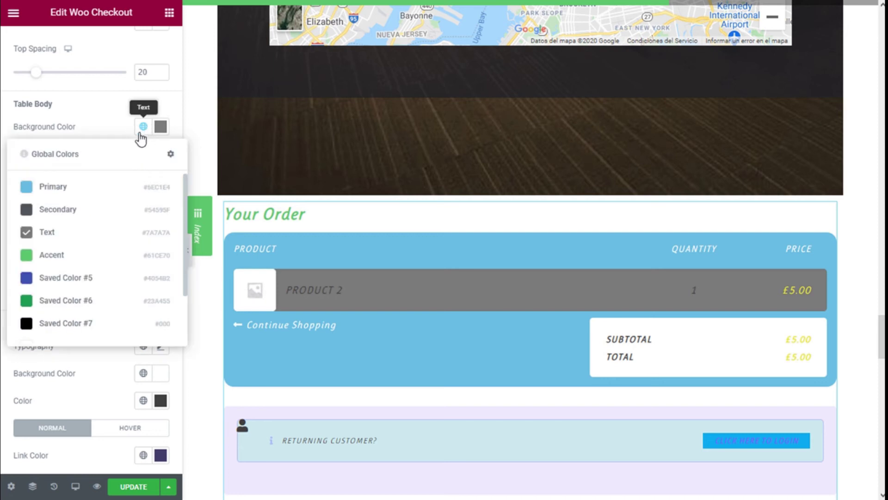
click(167, 132)
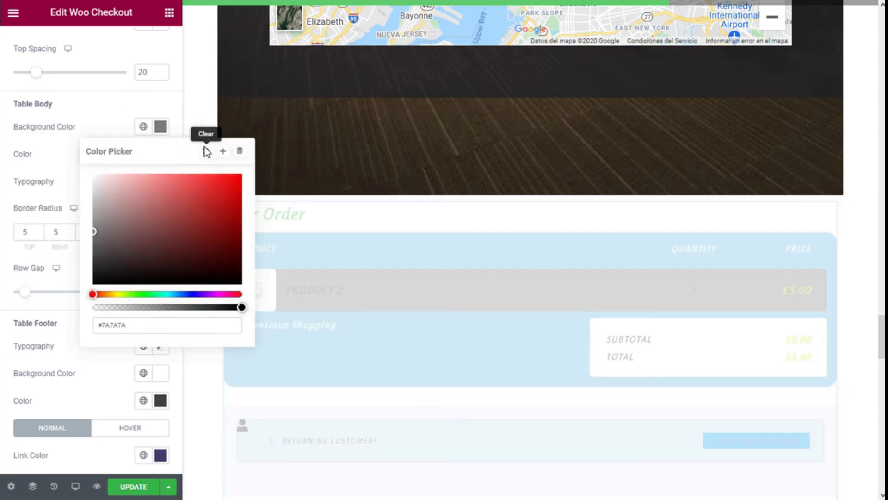
click(206, 150)
click(169, 123)
scroll(171, 127, down, 1)
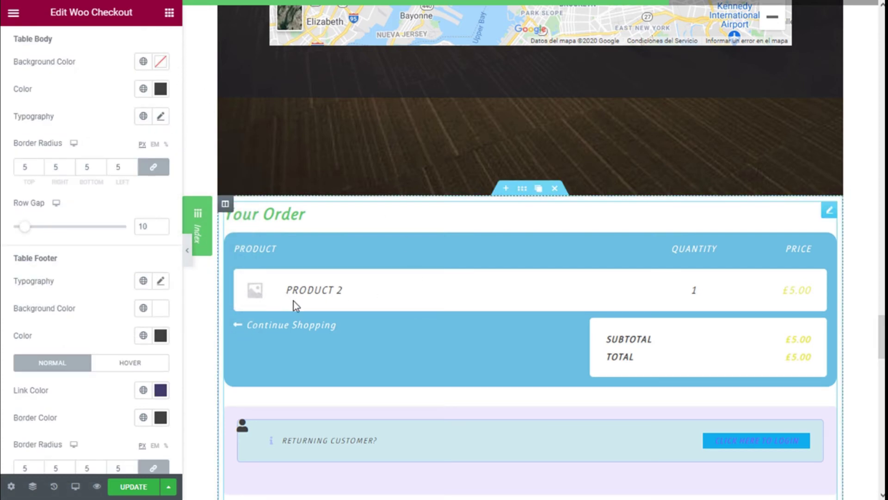
Make table body text Accent green, round rows to 15 and raise row gap to 20
click(145, 90)
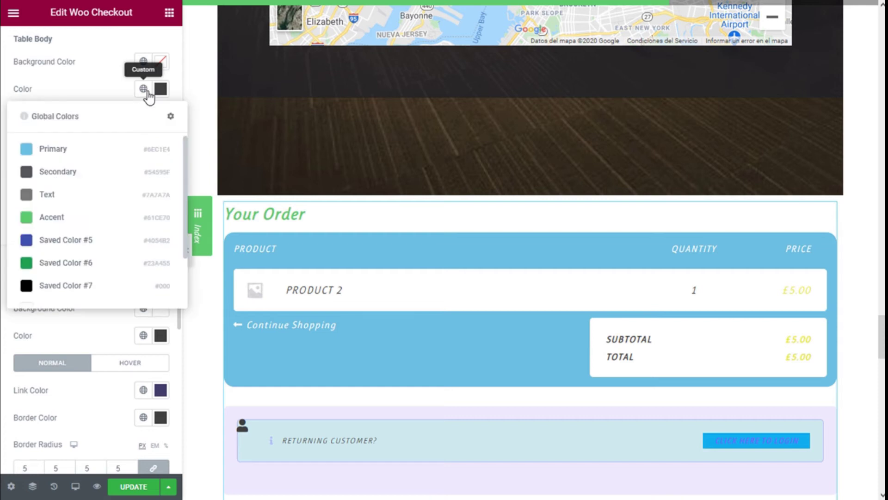
click(67, 218)
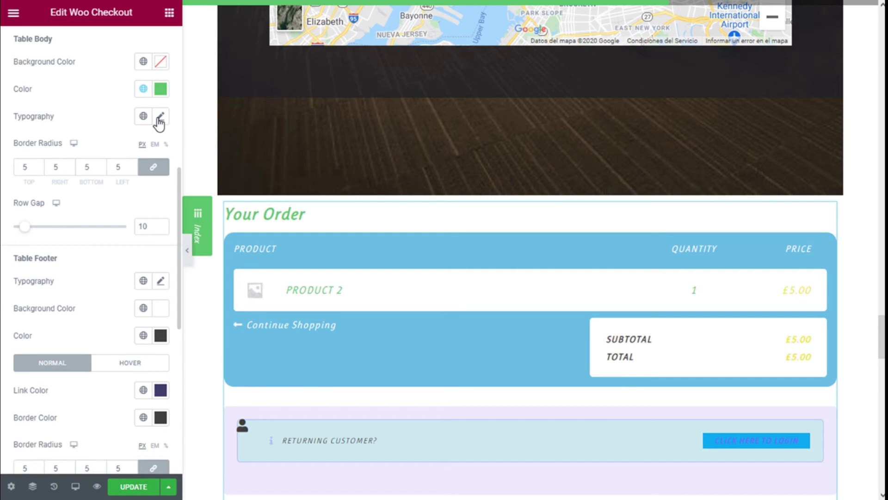
click(40, 165)
click(40, 165)
click(40, 165)
click(39, 165)
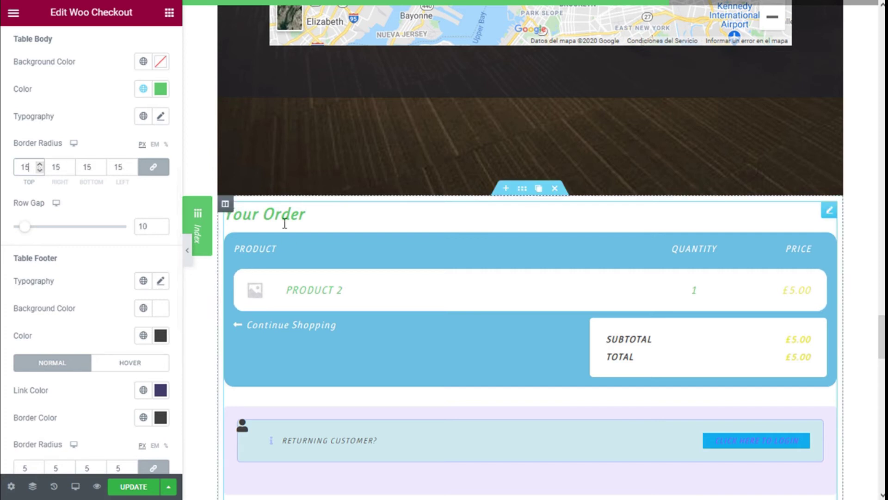
drag(28, 234, 42, 234)
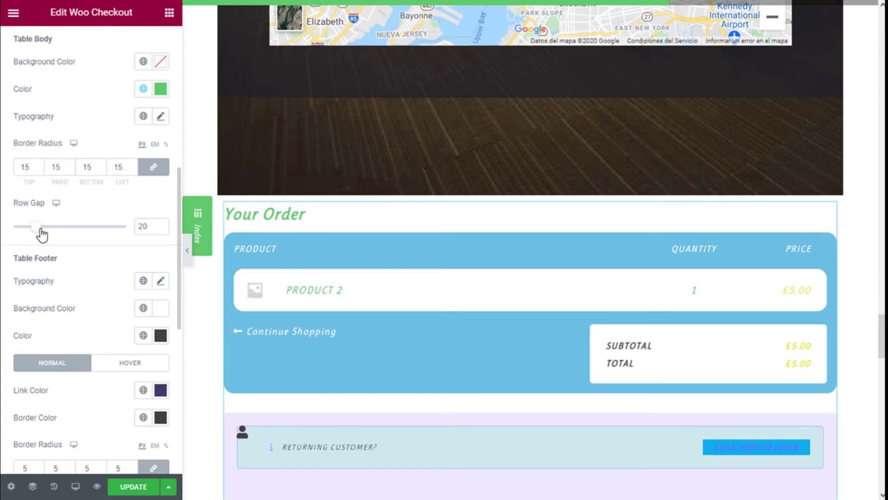
scroll(106, 215, up, 3)
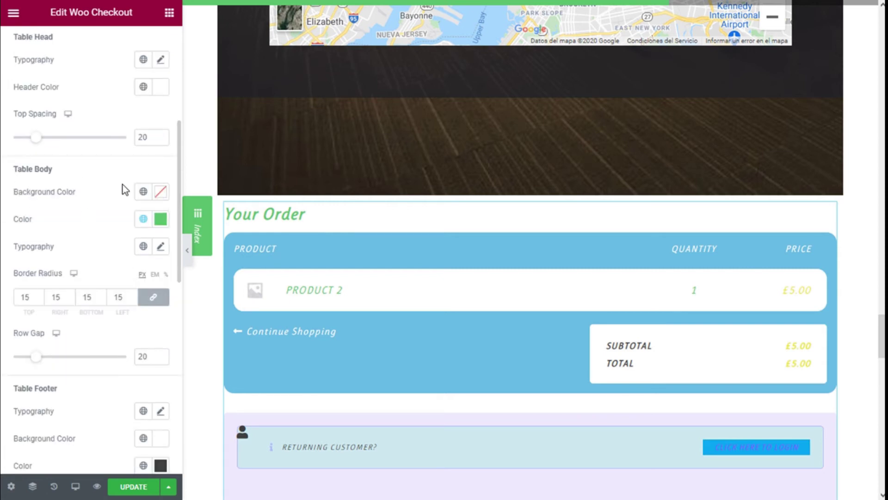
scroll(123, 185, down, 5)
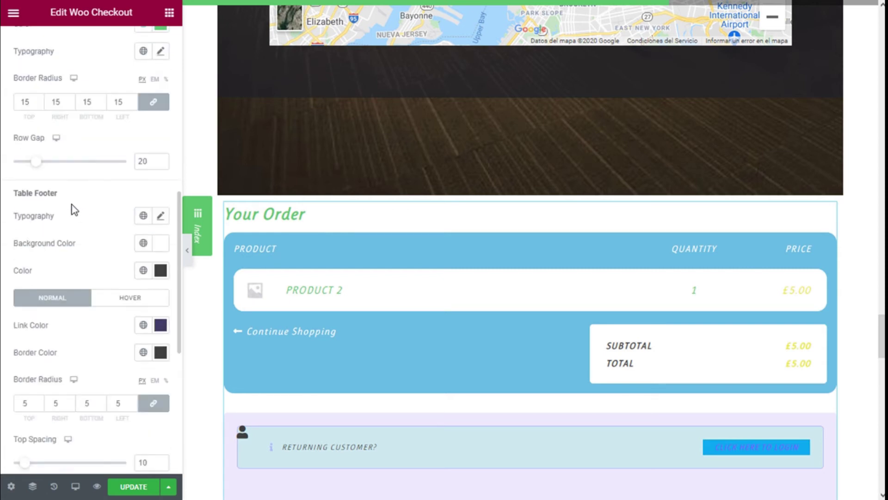
scroll(216, 230, down, 2)
Try Accent green for the table footer text, then clear the colour with reset
scroll(158, 222, down, 2)
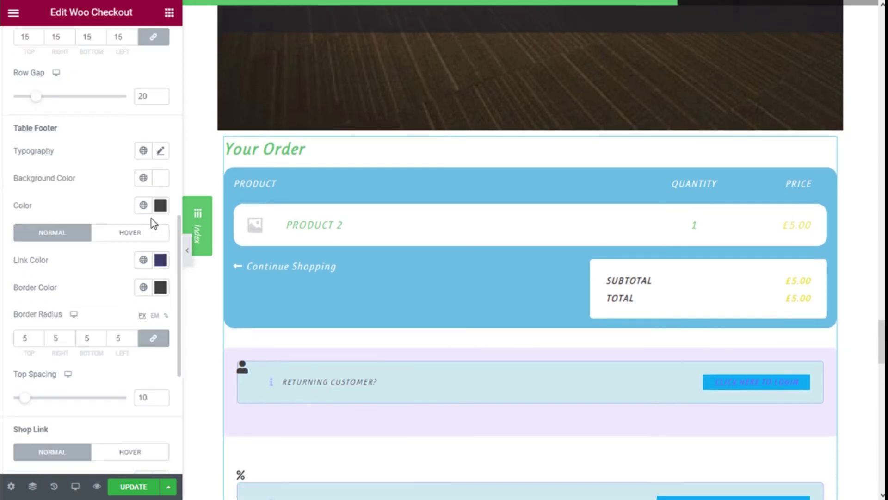
click(159, 187)
click(157, 185)
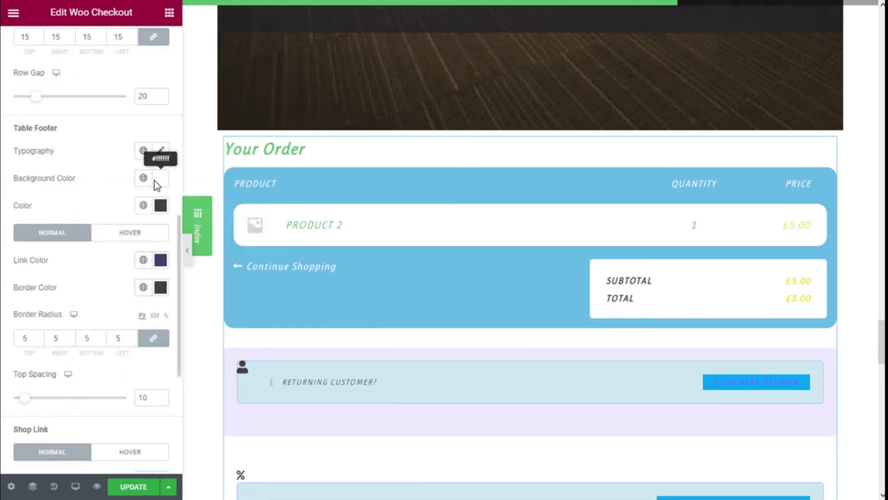
click(144, 205)
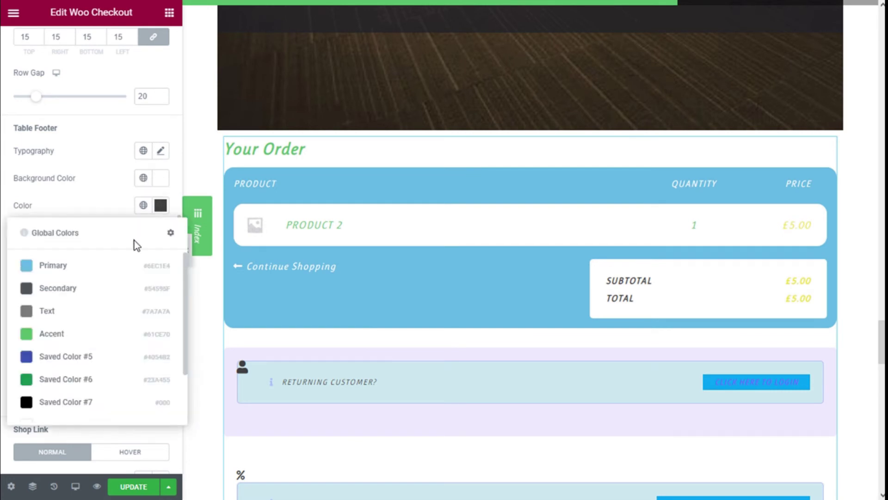
click(53, 333)
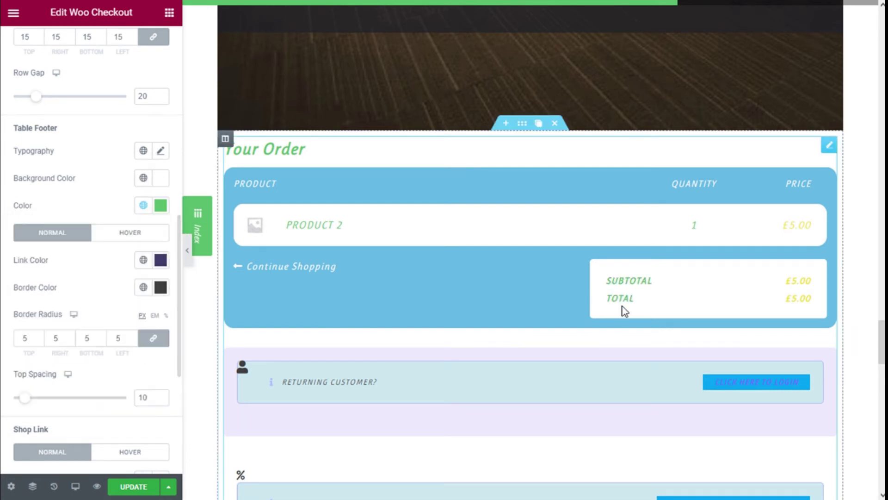
click(161, 206)
click(206, 230)
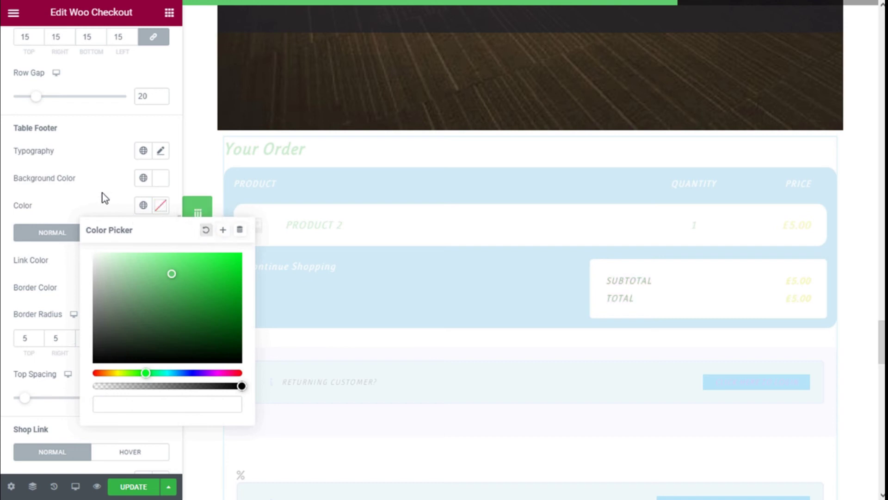
click(102, 193)
Check the footer's Hover colours and Link Color, leaving them unchanged
click(141, 240)
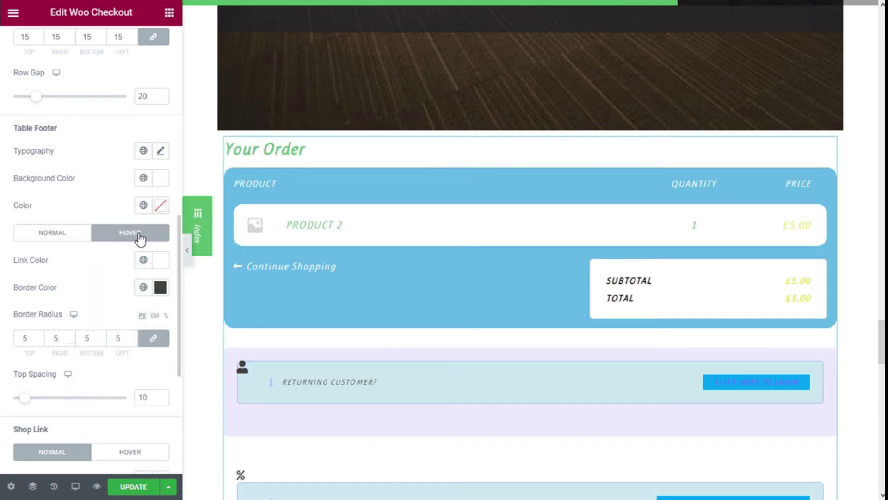
click(74, 233)
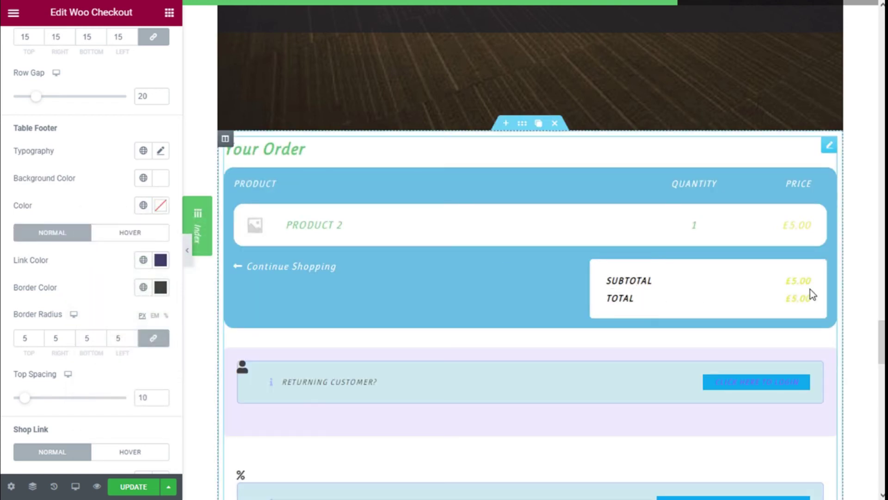
click(162, 260)
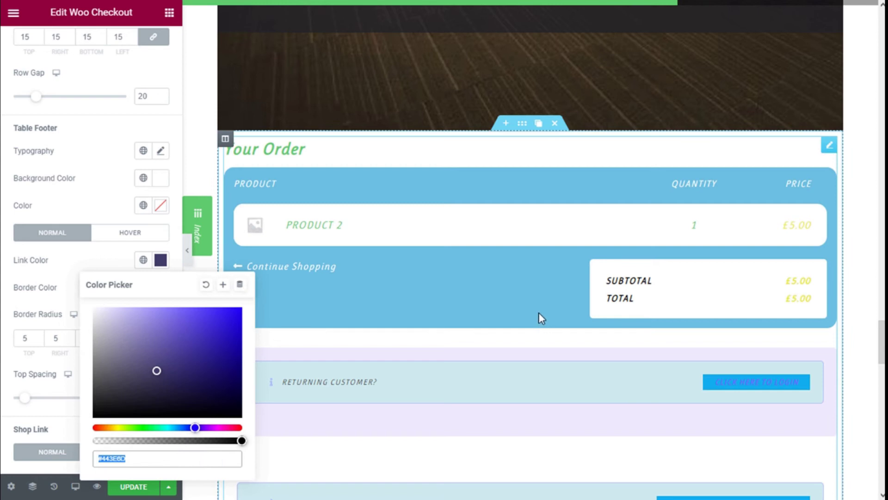
click(160, 260)
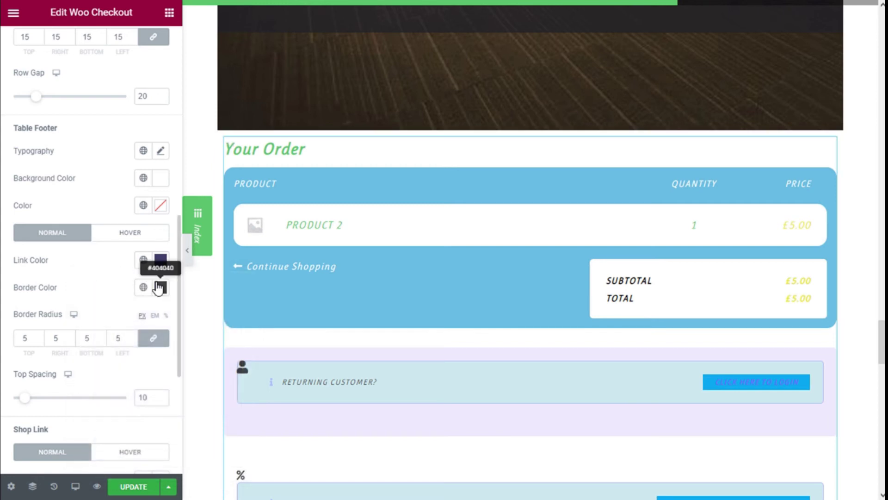
scroll(155, 273, down, 1)
scroll(139, 249, up, 1)
scroll(136, 243, down, 1)
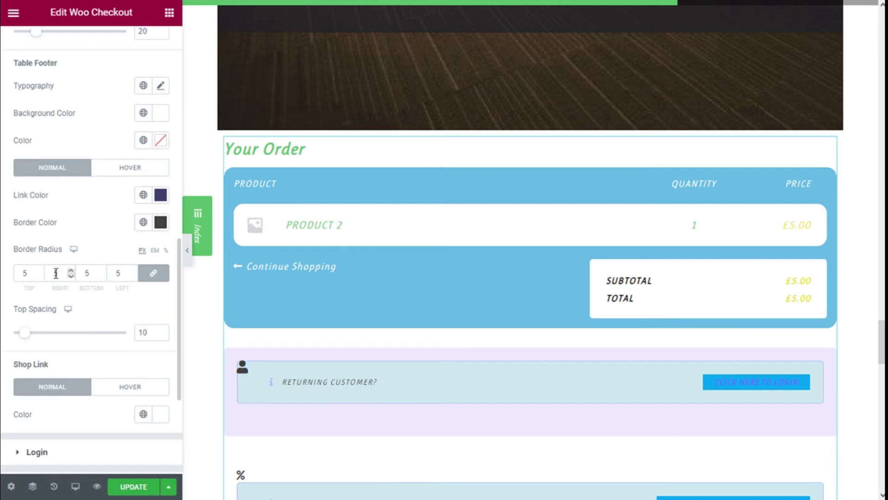
scroll(81, 332, down, 1)
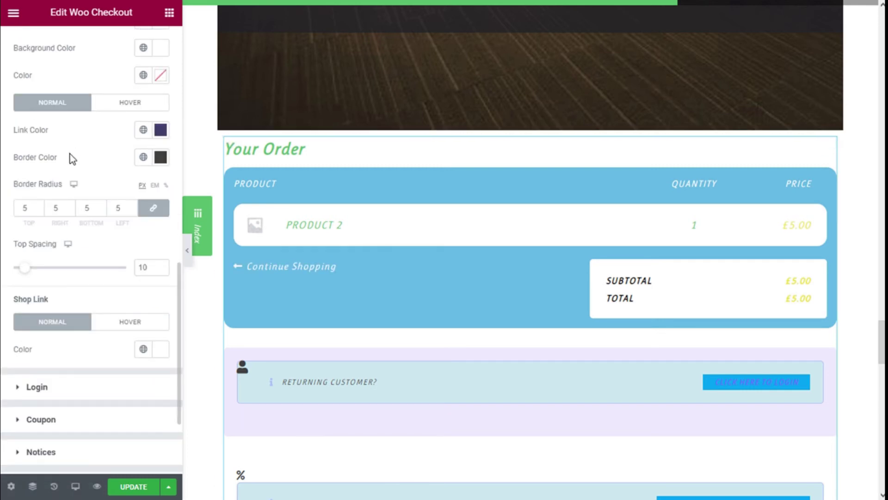
Check the Continue Shopping link's hover colour and return to its Normal state
click(127, 326)
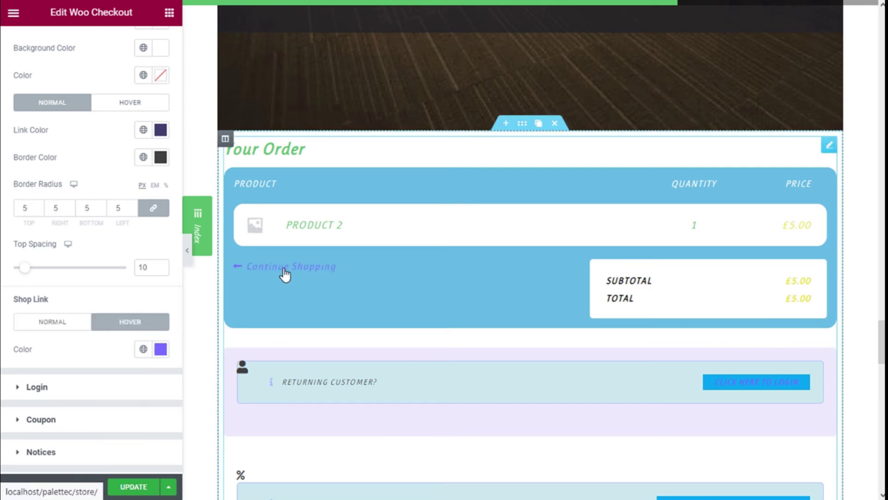
click(83, 323)
scroll(83, 311, up, 1)
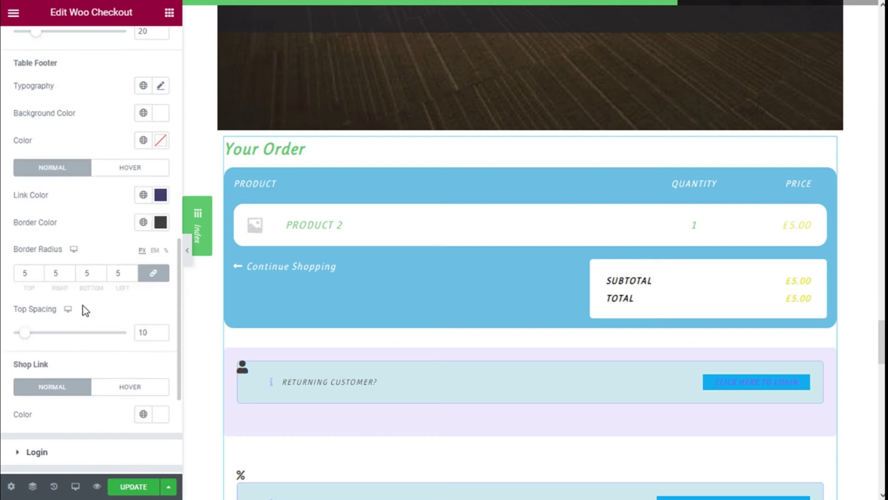
scroll(83, 307, up, 3)
scroll(53, 79, down, 6)
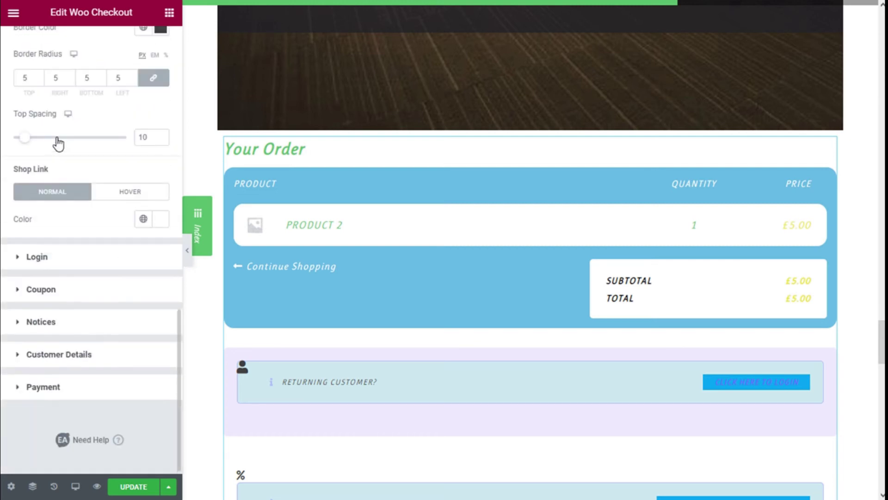
Give the Login box a Classic background in the Accent green global colour
click(75, 257)
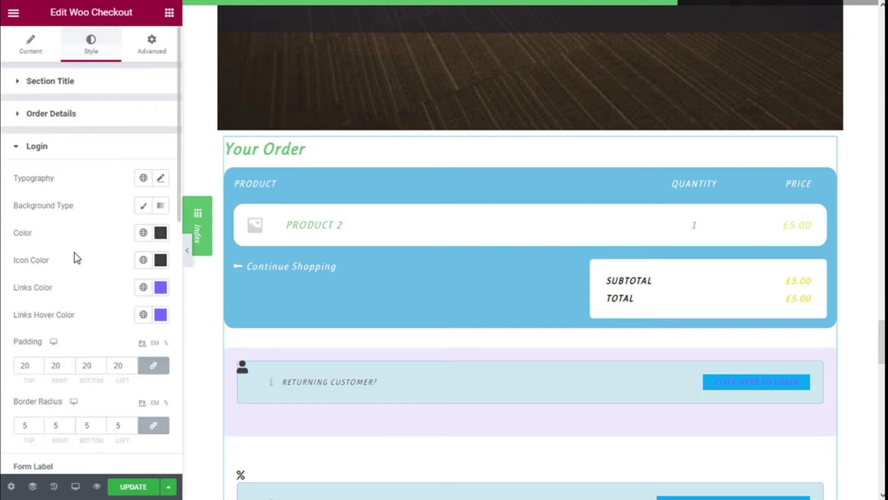
scroll(546, 153, down, 4)
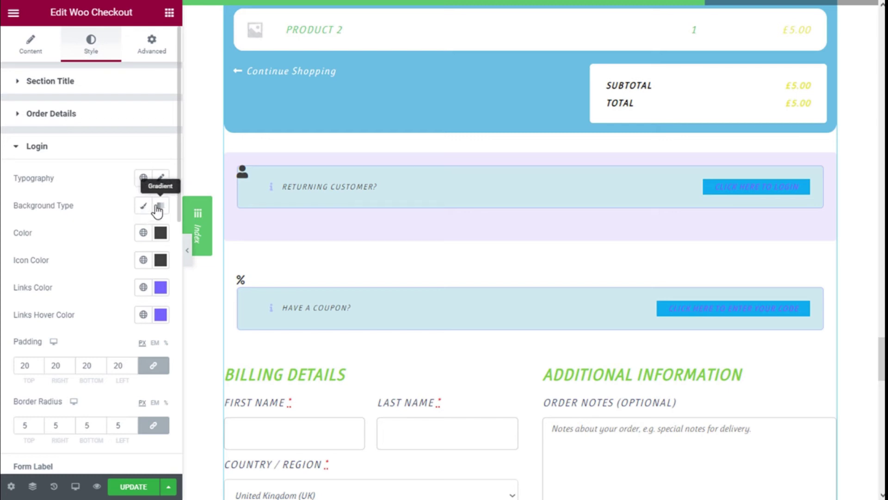
click(144, 208)
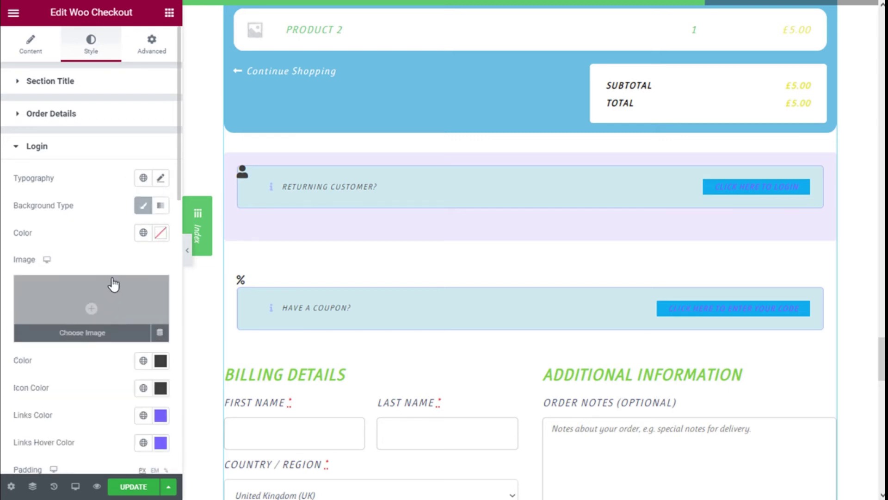
click(160, 232)
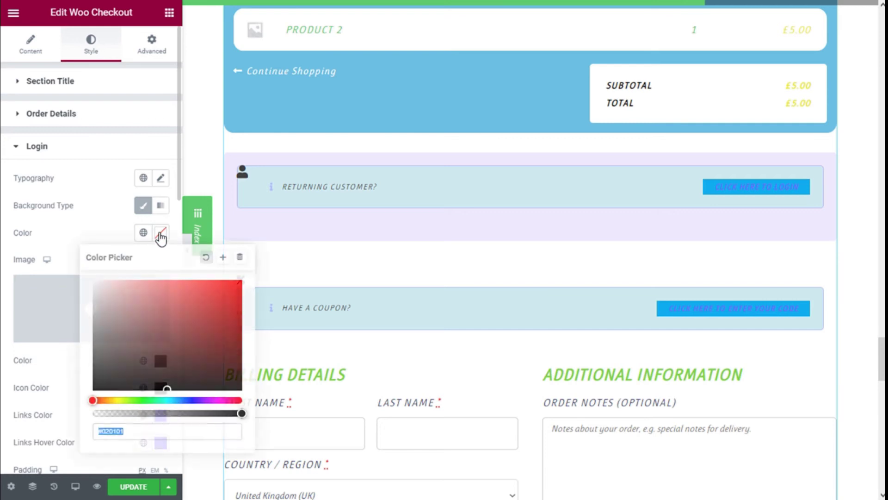
click(143, 232)
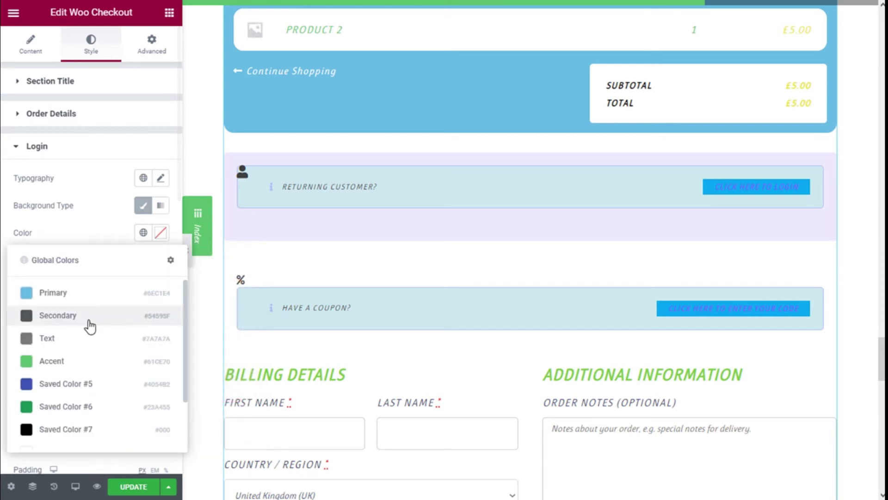
click(80, 361)
click(142, 233)
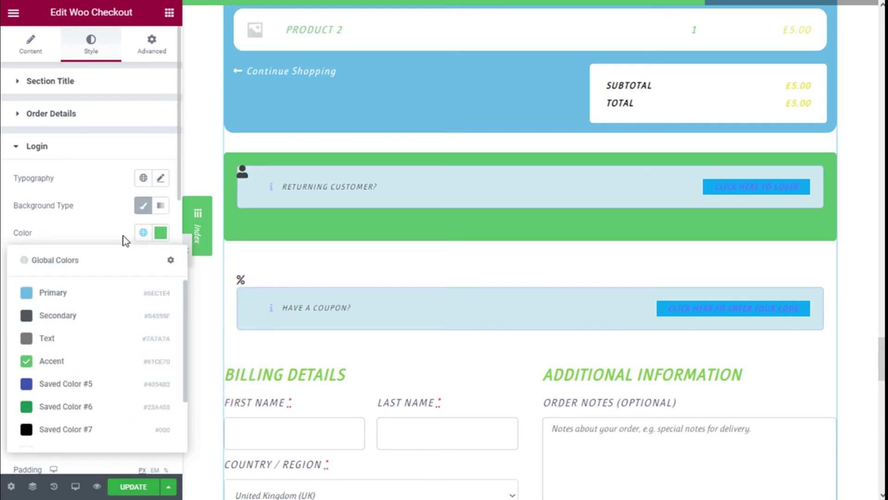
click(125, 226)
Set the login text colour to the Primary light-blue global colour
scroll(127, 232, down, 2)
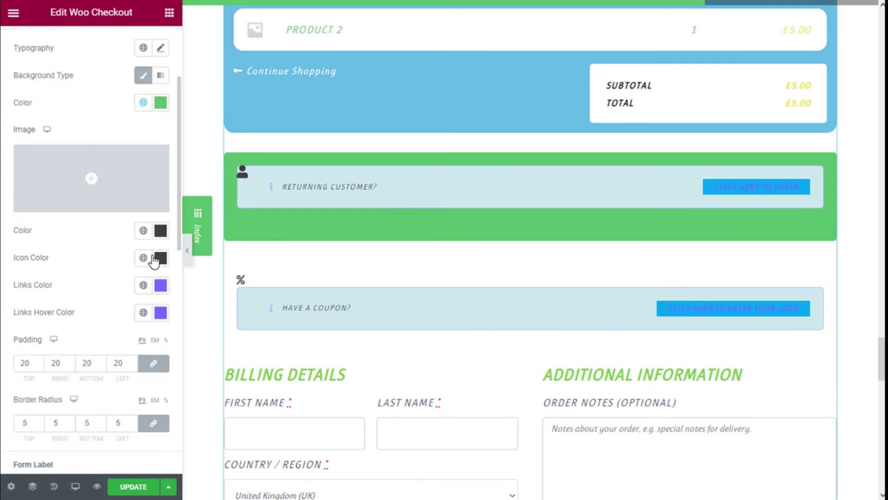
click(145, 231)
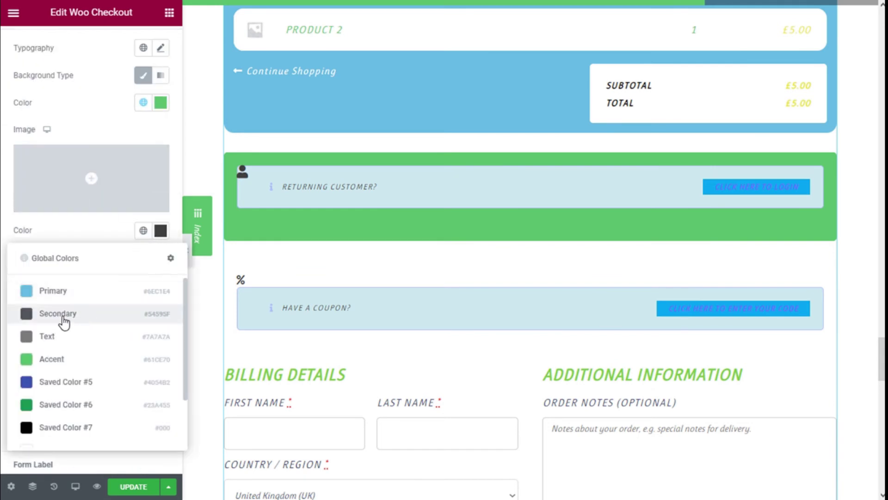
click(62, 313)
click(144, 231)
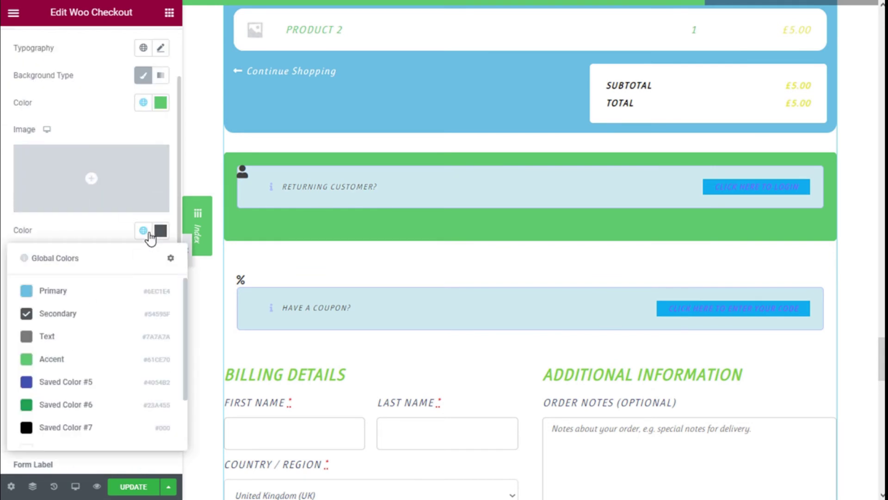
click(49, 292)
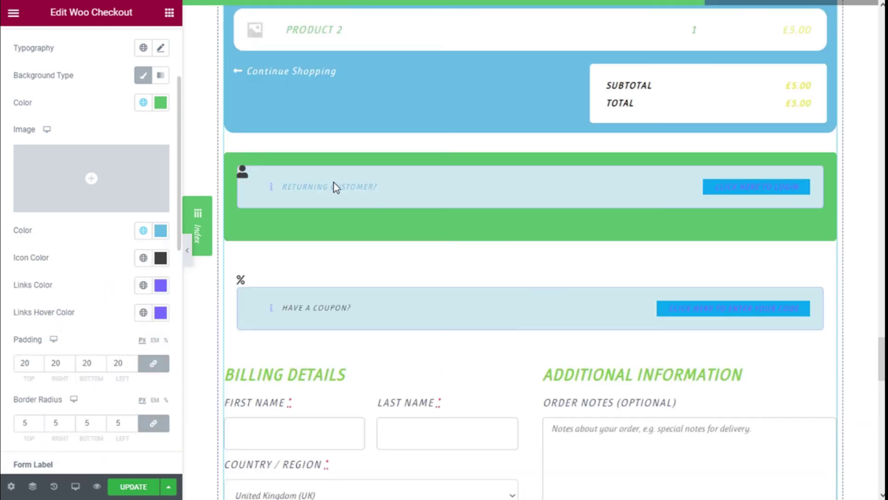
Make the login icon Saved Color #5 blue, the links black, and the link hover Accent green
click(143, 258)
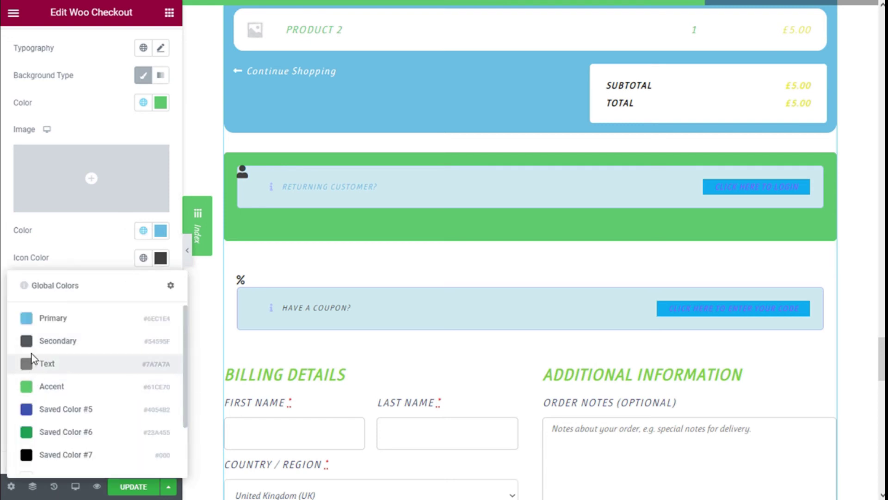
click(34, 408)
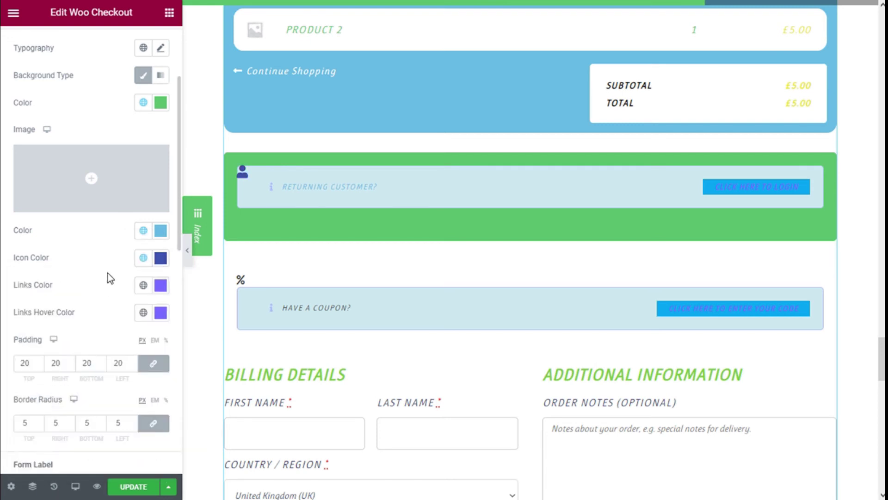
click(144, 287)
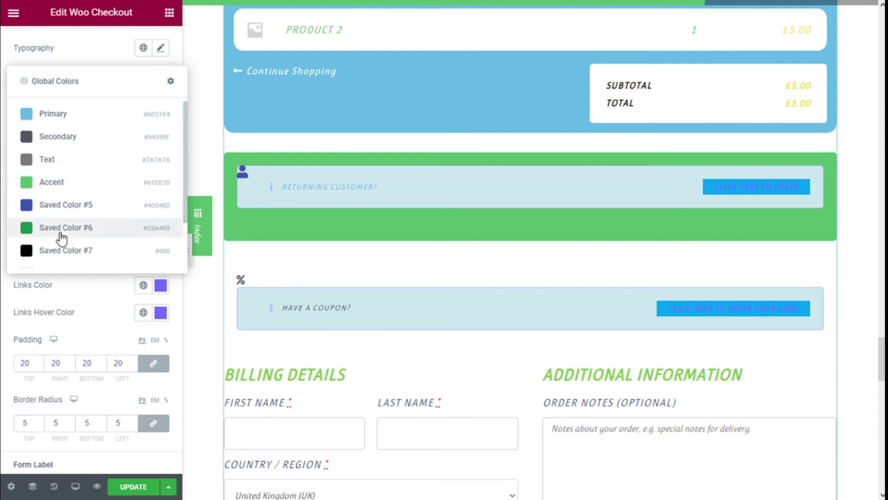
click(64, 251)
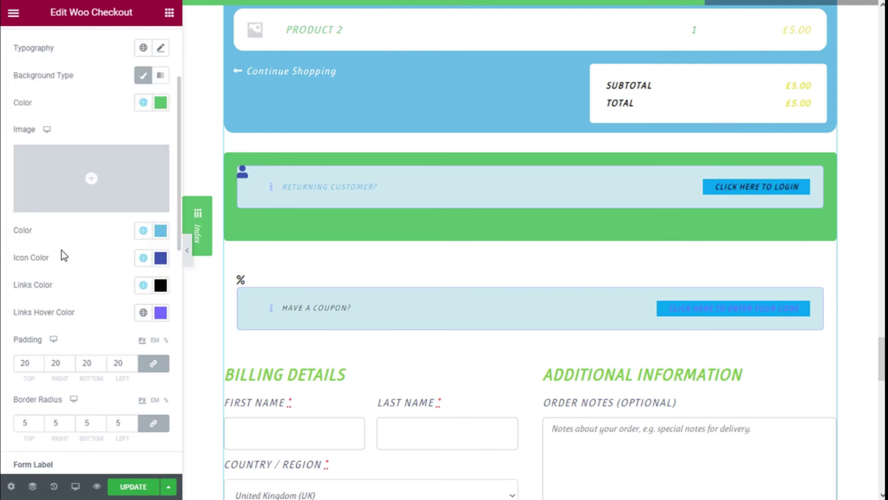
click(143, 313)
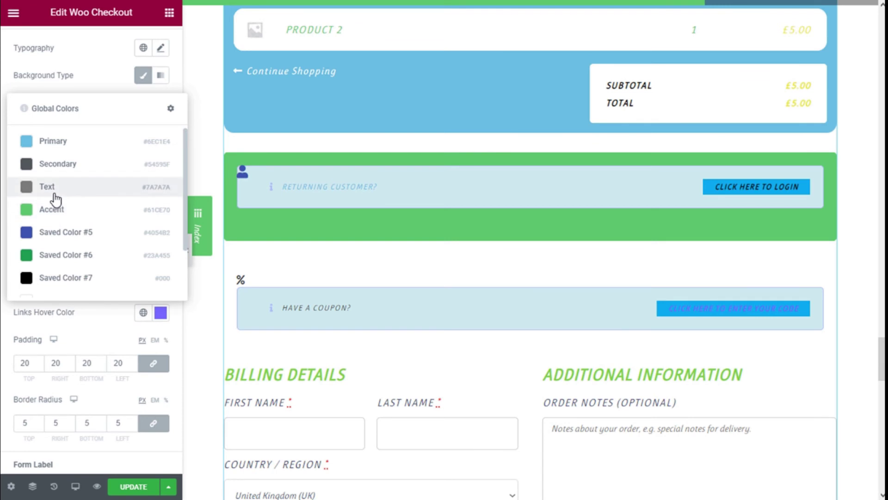
click(62, 213)
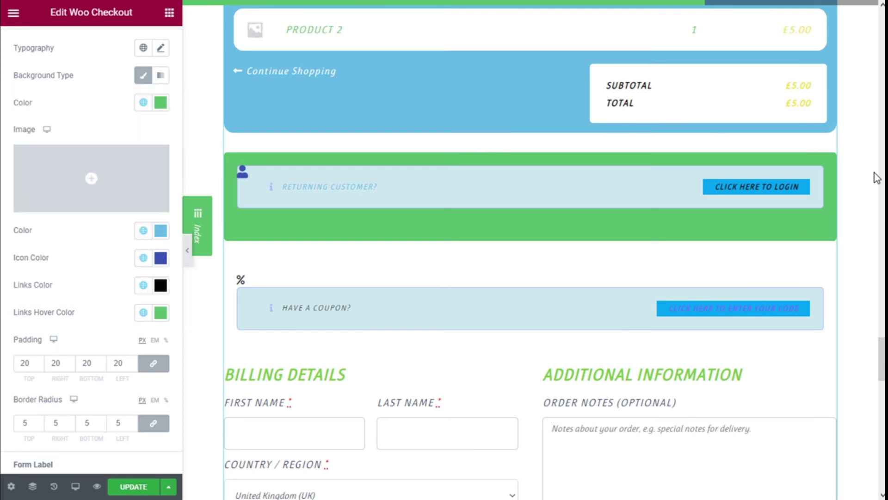
scroll(74, 234, down, 3)
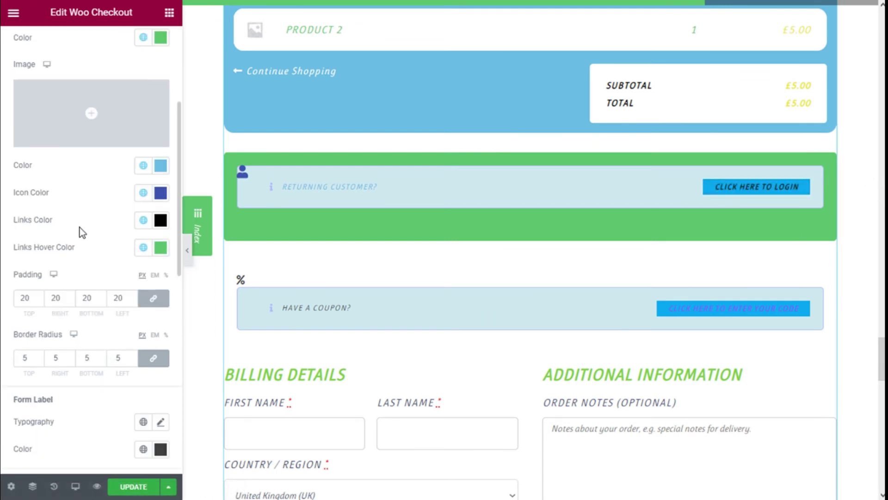
Raise the login box's linked padding to 25 and its border radius to 15
click(40, 230)
click(39, 230)
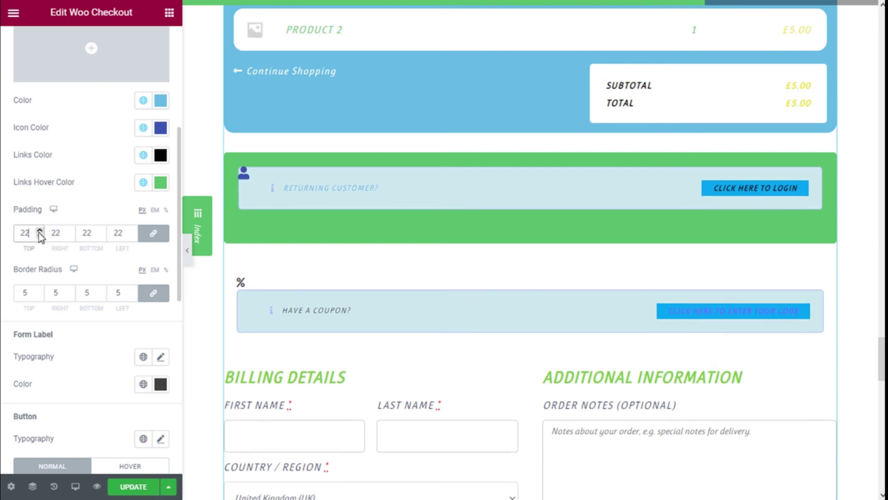
click(40, 231)
click(39, 230)
click(40, 231)
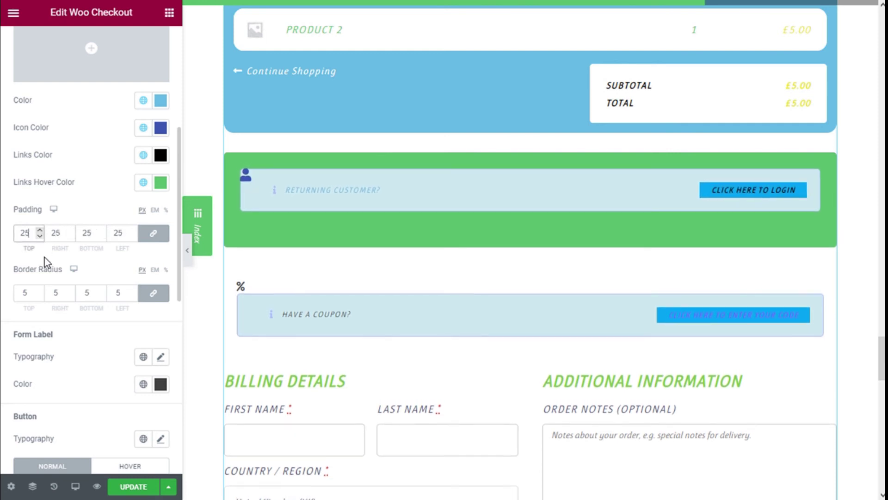
click(40, 290)
click(39, 291)
click(39, 290)
click(40, 291)
click(39, 291)
click(40, 290)
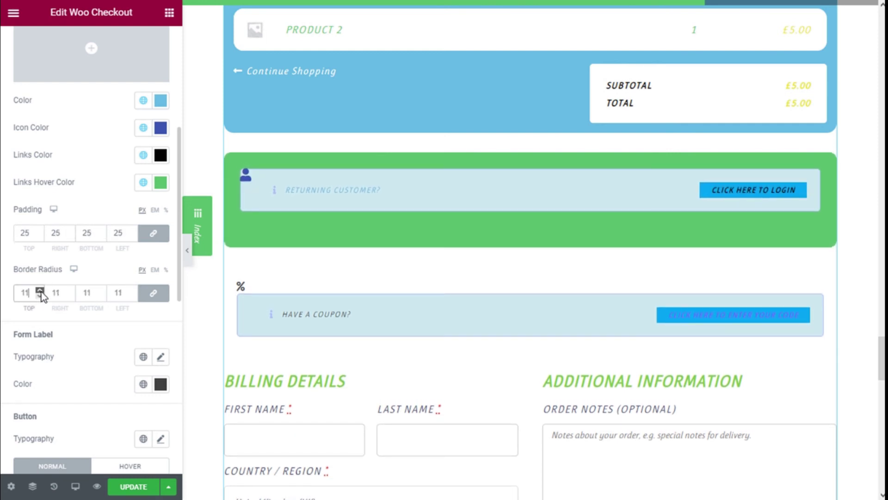
scroll(121, 273, down, 5)
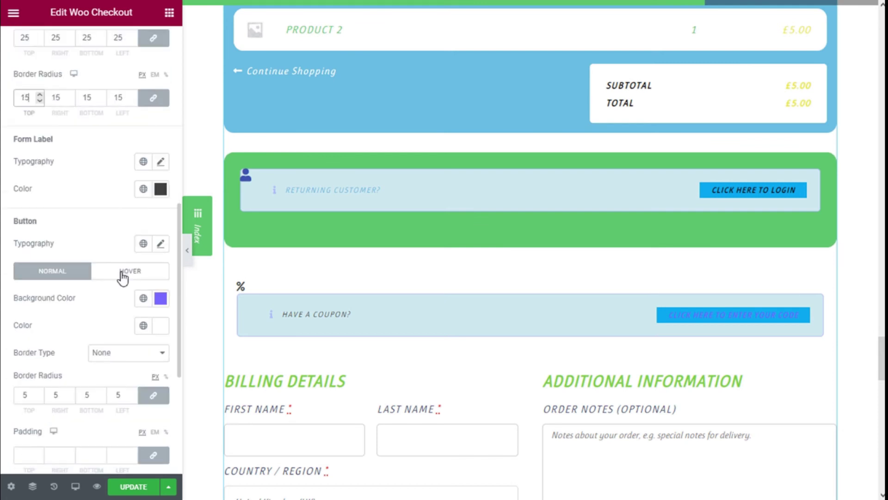
Review the form label colours and the login button's hover settings, leaving them unchanged
click(143, 188)
click(142, 188)
scroll(130, 183, down, 2)
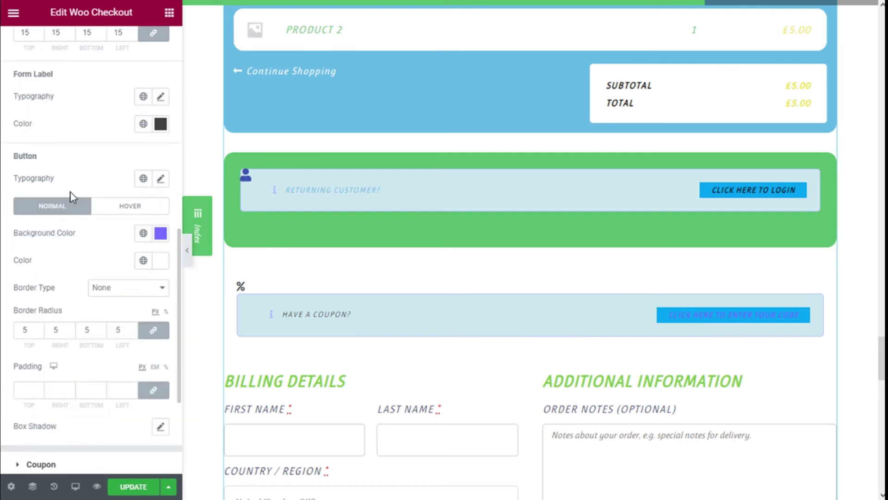
click(110, 210)
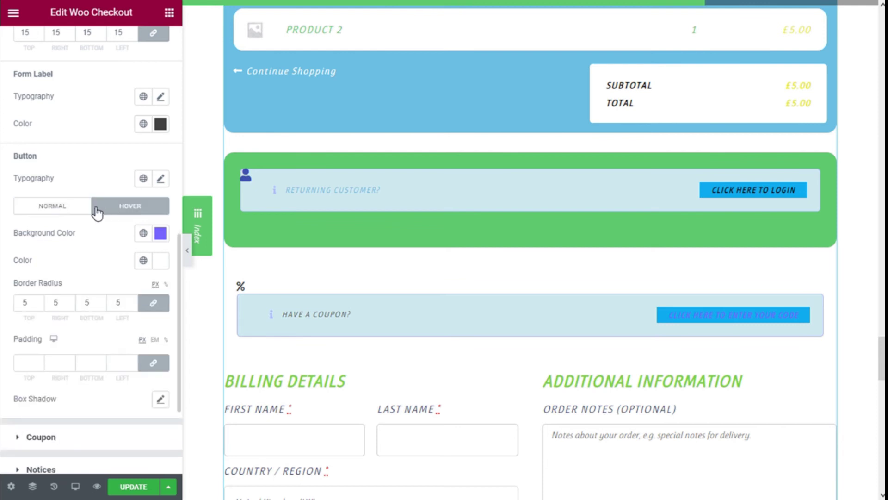
click(85, 206)
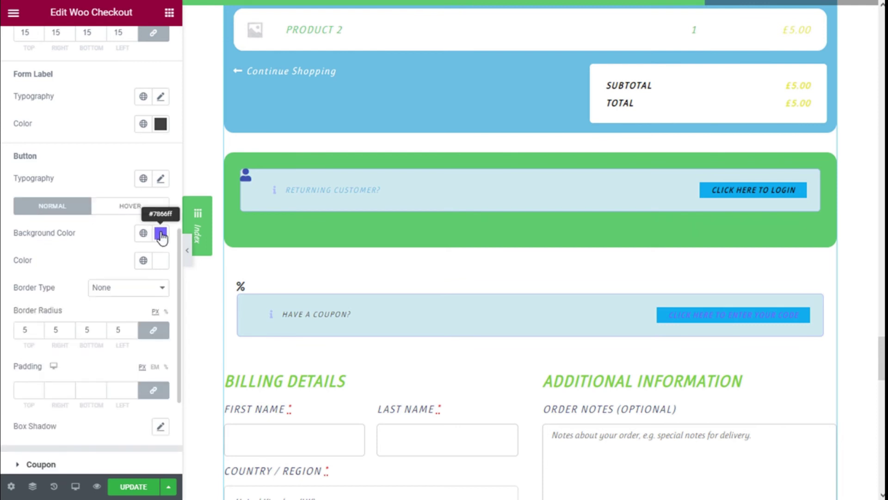
Set the login button's normal background colour to the Secondary global colour
click(161, 233)
click(142, 234)
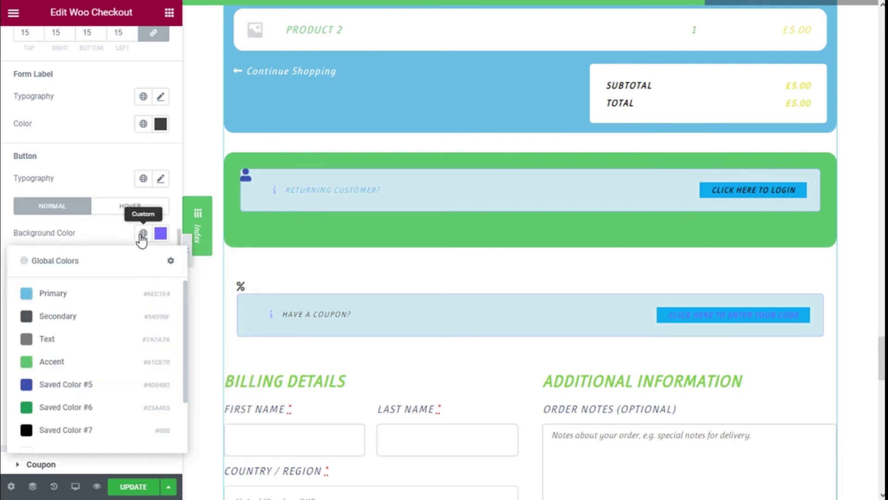
click(53, 294)
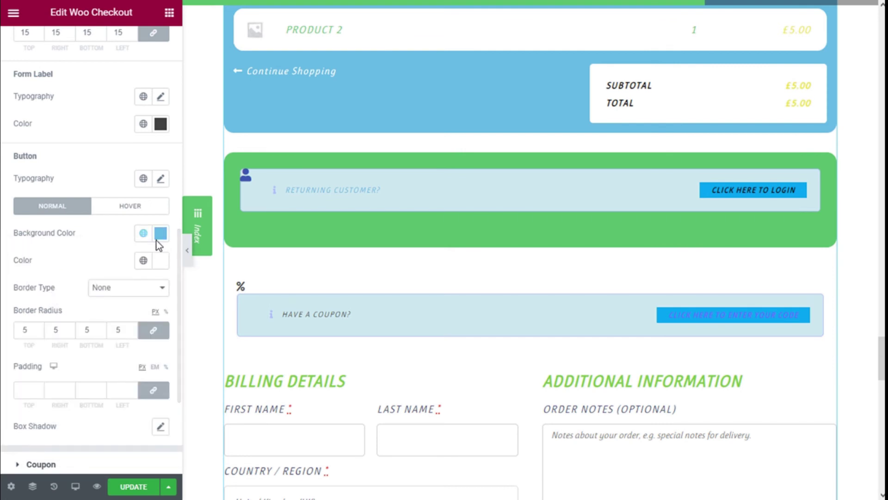
click(142, 232)
click(74, 315)
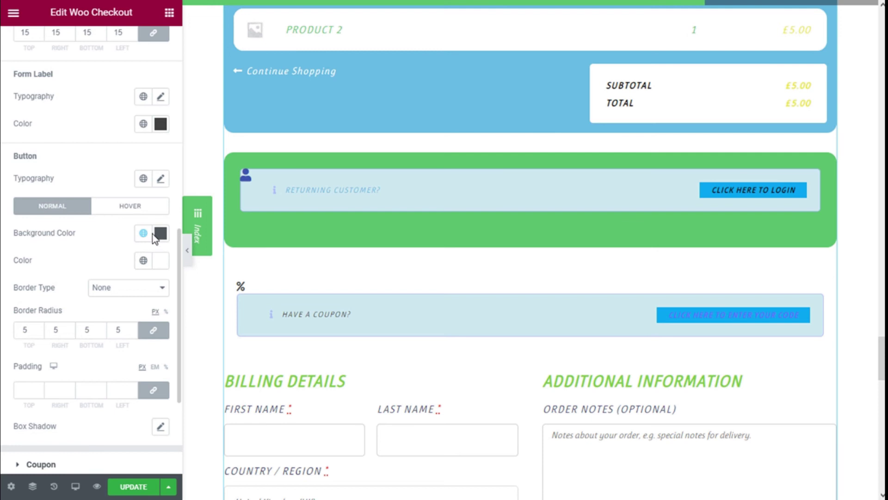
scroll(142, 230, down, 1)
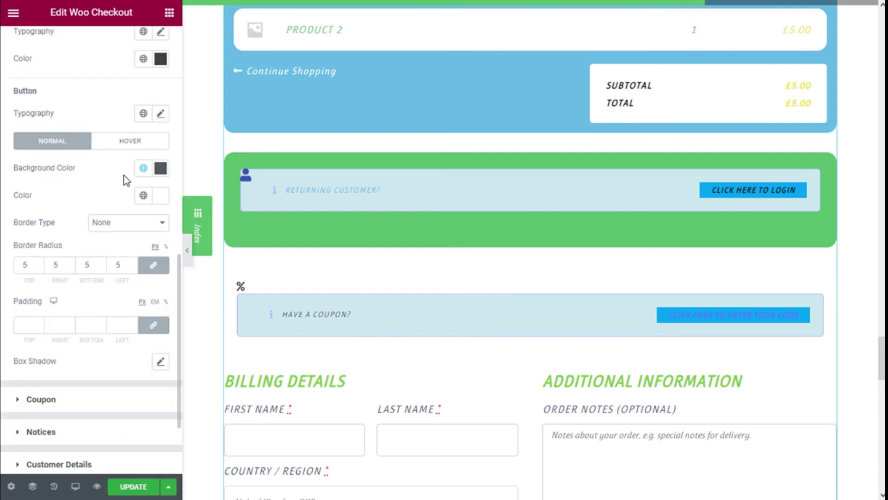
scroll(131, 195, down, 2)
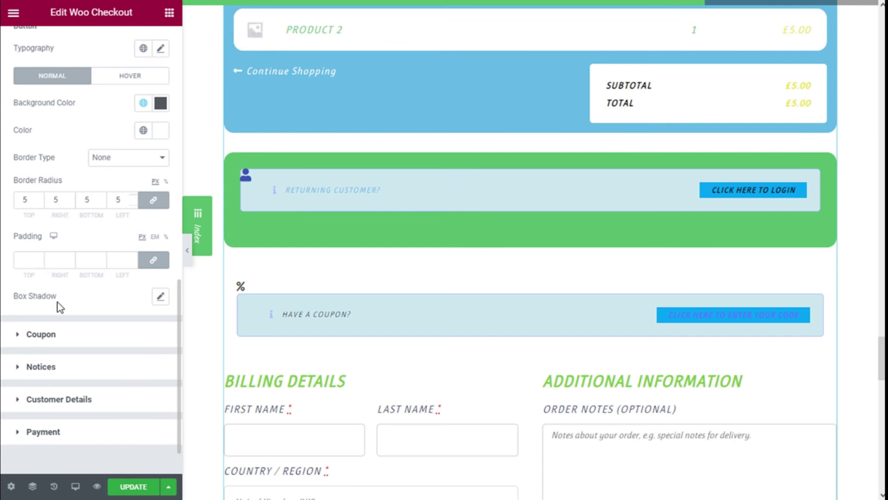
scroll(138, 292, up, 1)
scroll(134, 283, down, 2)
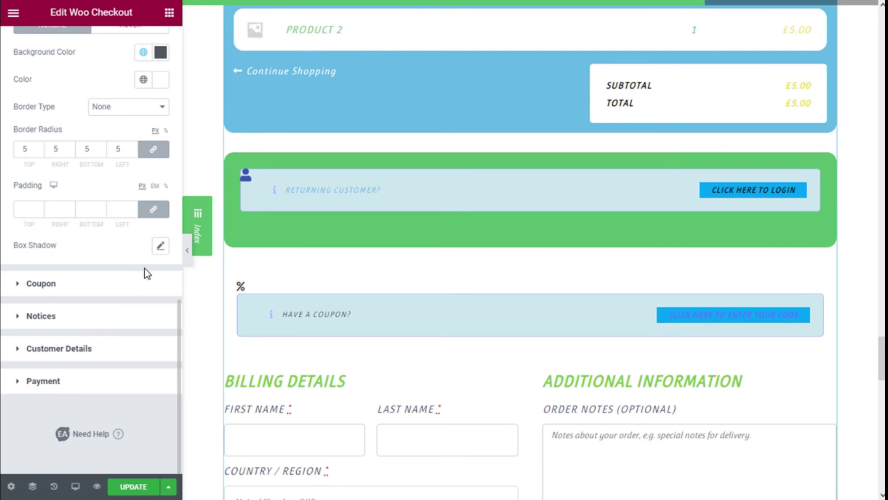
scroll(674, 192, down, 3)
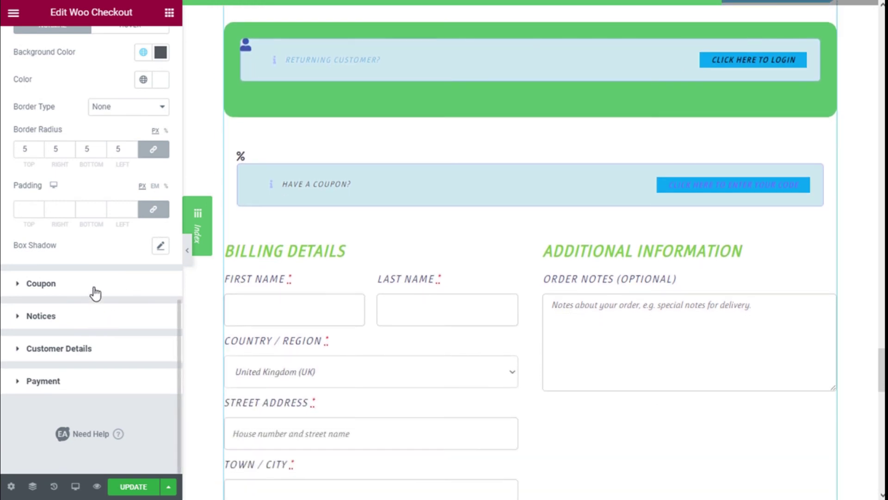
In the Coupon style section, lower the linked padding from 20 to 15
click(97, 287)
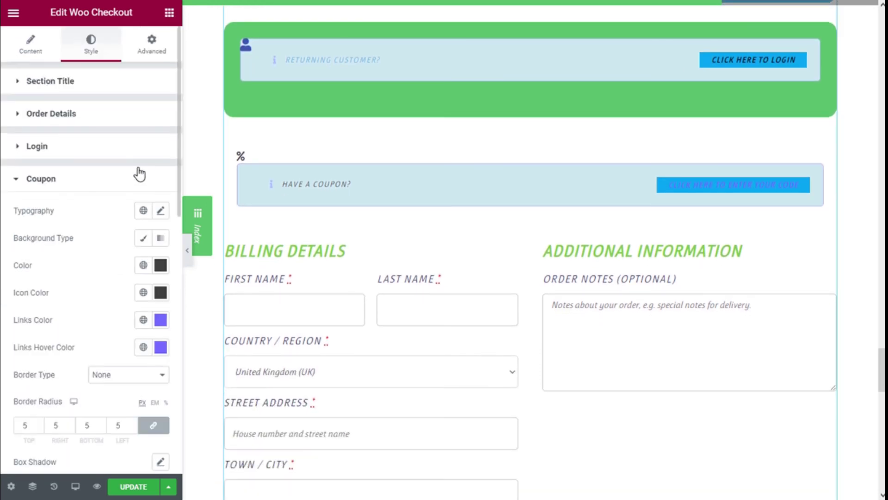
scroll(138, 176, down, 1)
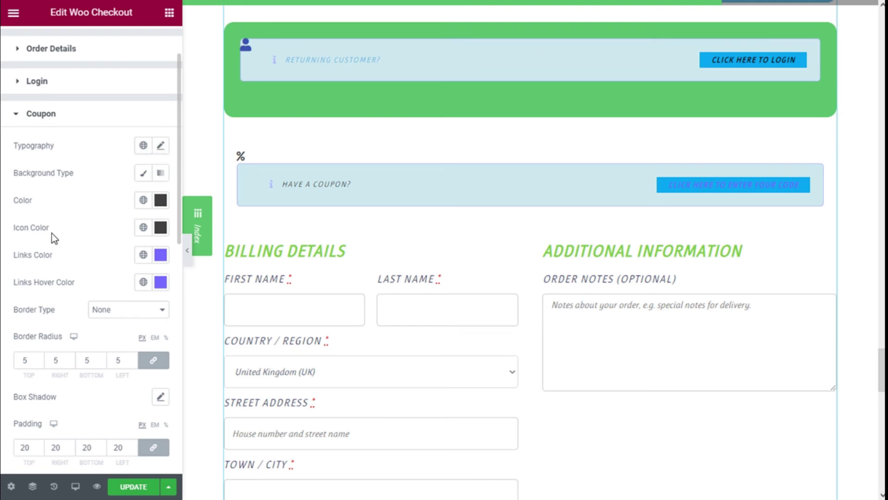
scroll(71, 254, down, 1)
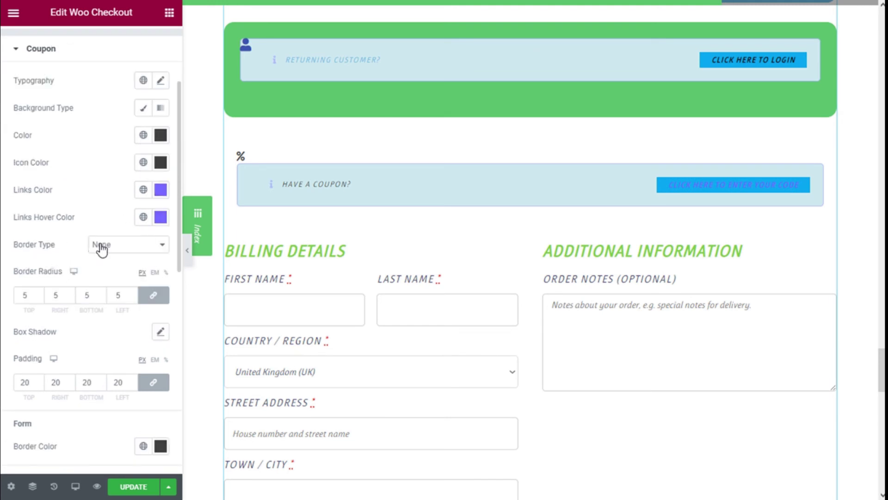
scroll(101, 249, down, 1)
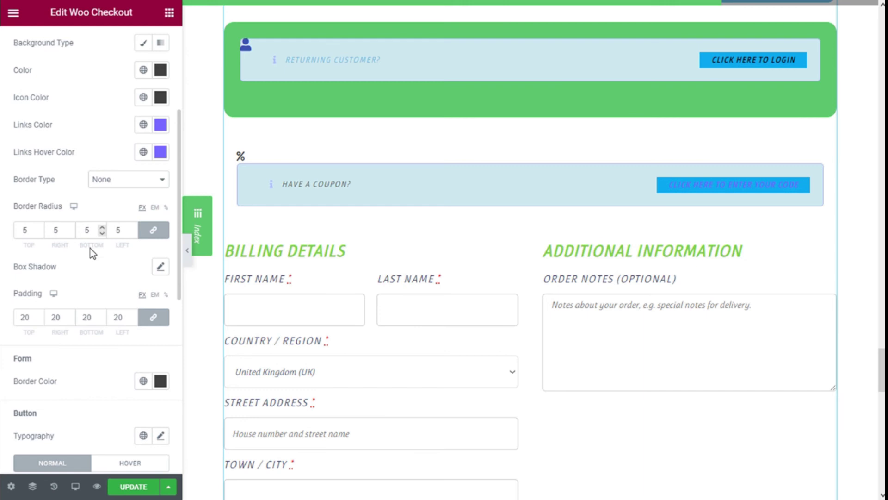
click(39, 314)
click(40, 320)
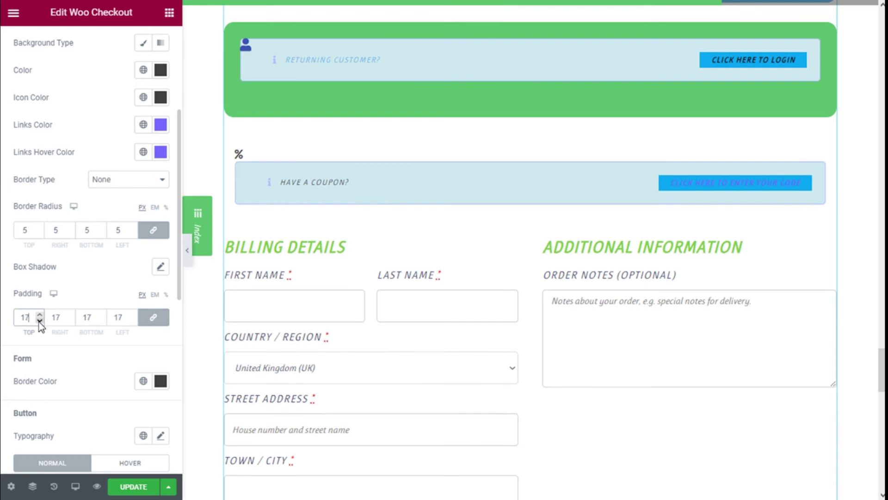
Scroll through the remaining Coupon settings and collapse the section
scroll(58, 333, down, 2)
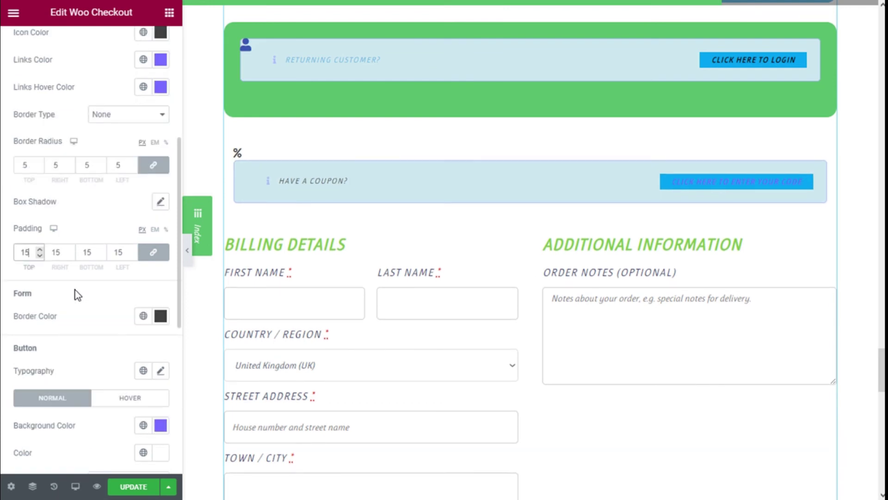
scroll(76, 260, down, 2)
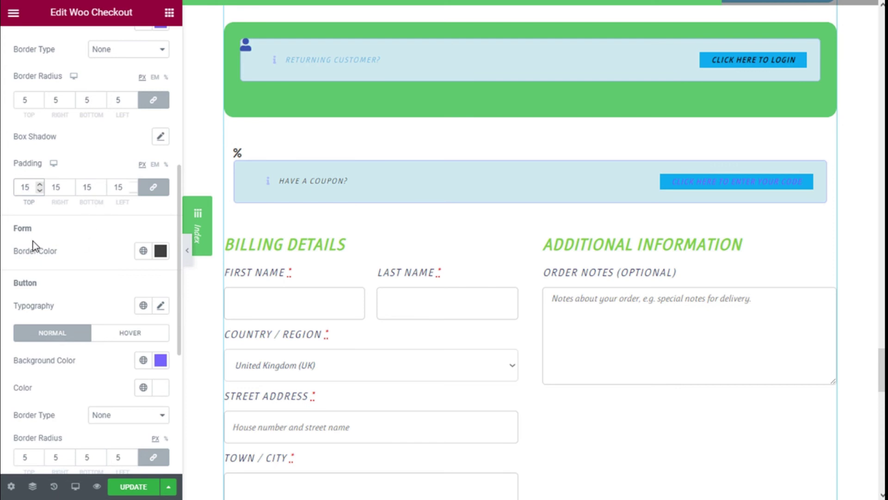
scroll(32, 245, down, 2)
scroll(67, 193, down, 2)
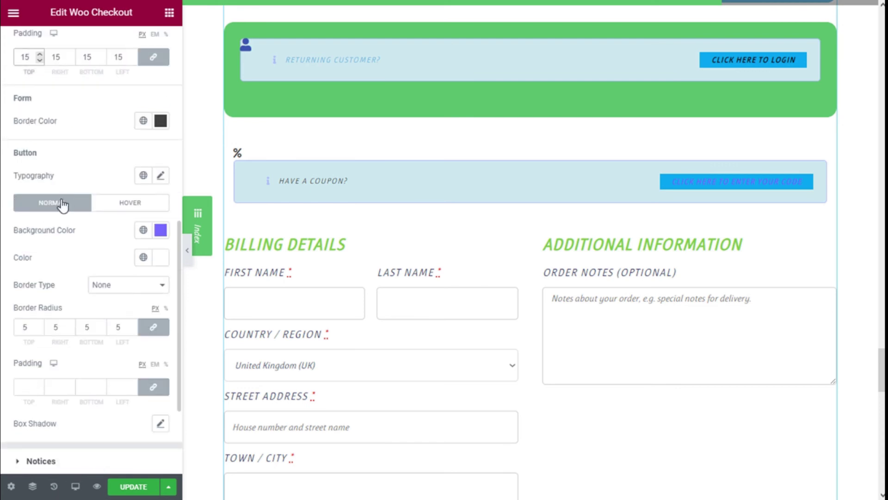
scroll(72, 220, down, 2)
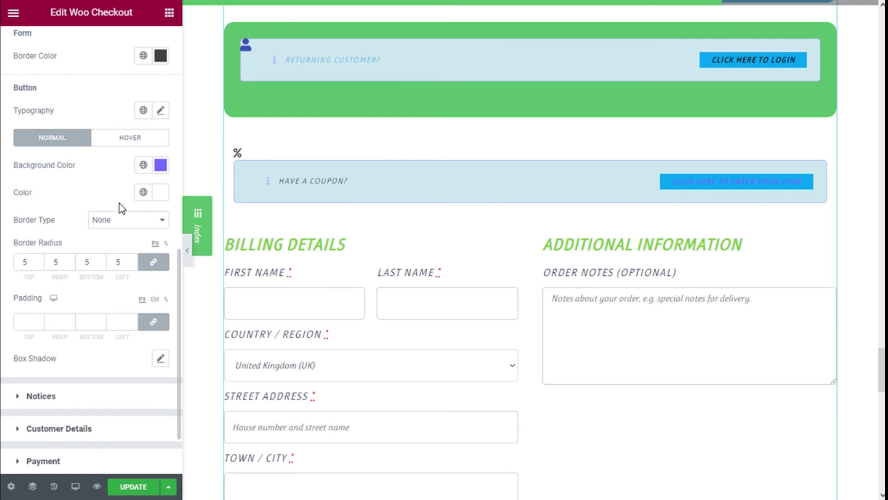
scroll(116, 185, down, 2)
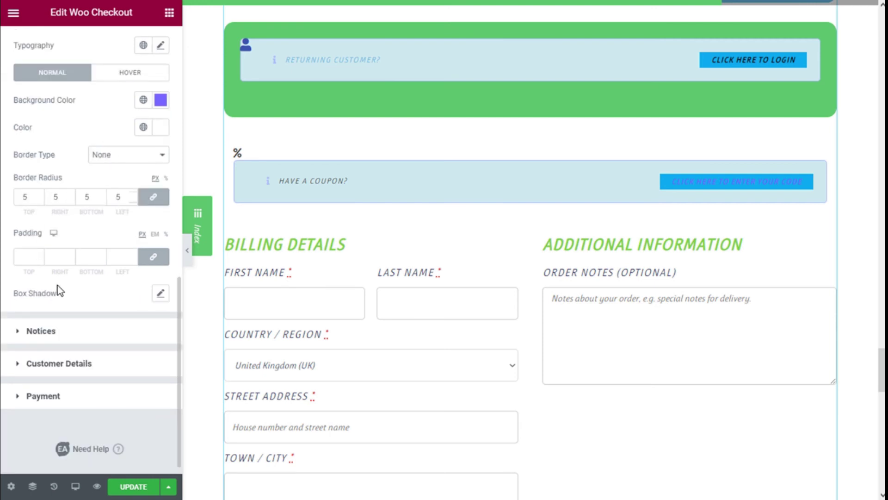
scroll(99, 282, up, 14)
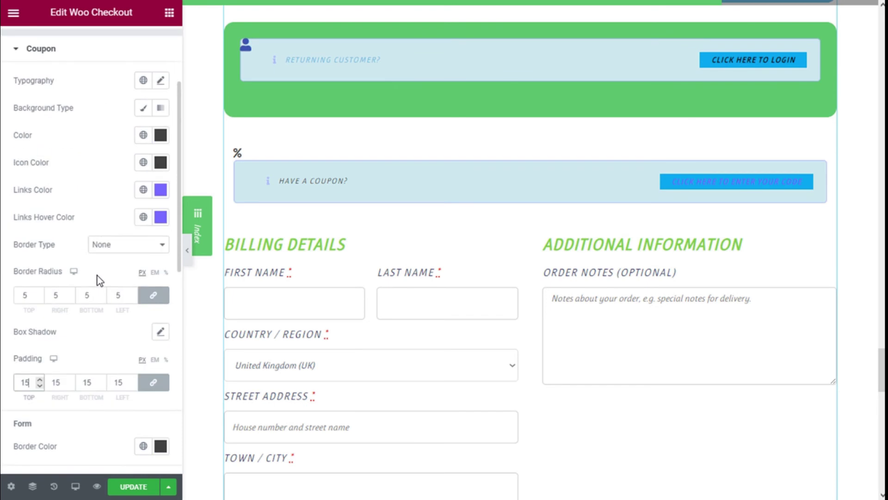
scroll(97, 276, up, 3)
click(65, 184)
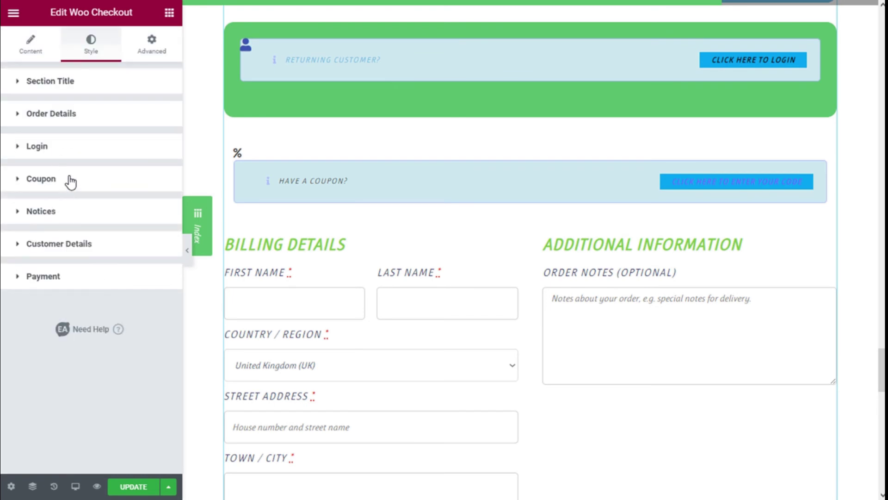
Review the INFO, ERROR and MESSAGE notice colours, ending on INFO, then collapse Notices
click(62, 211)
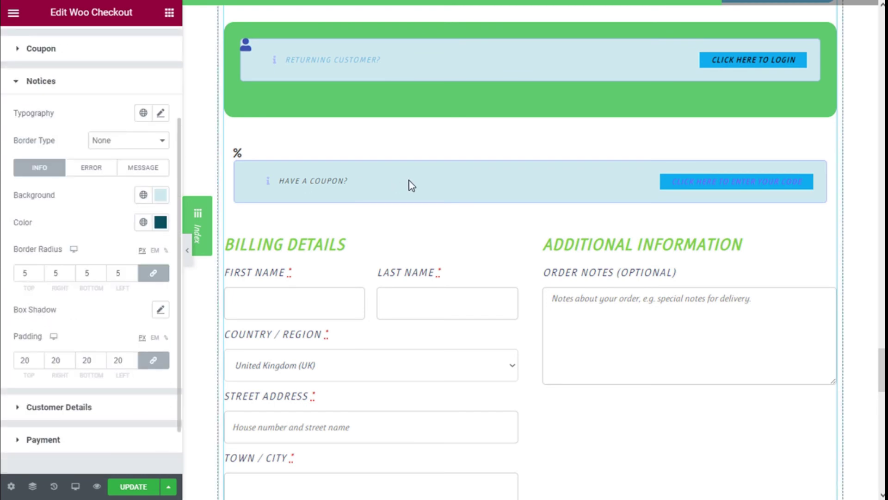
scroll(413, 186, down, 1)
scroll(412, 186, down, 1)
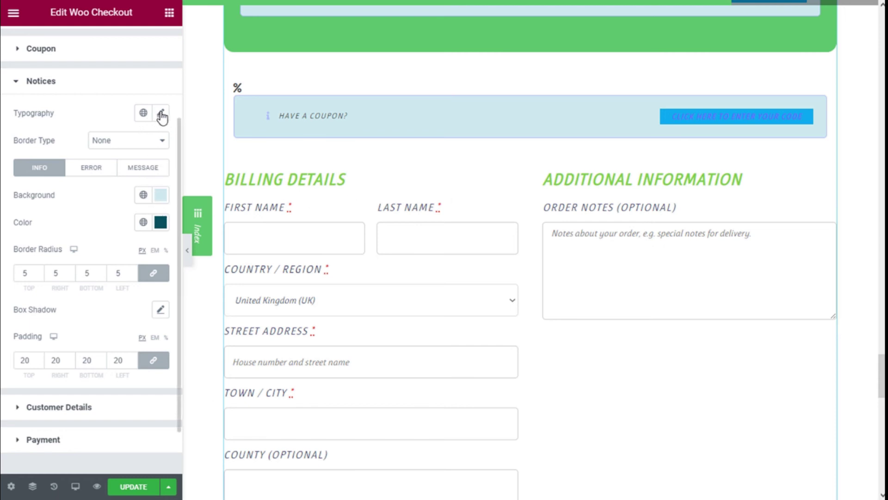
click(91, 179)
click(134, 170)
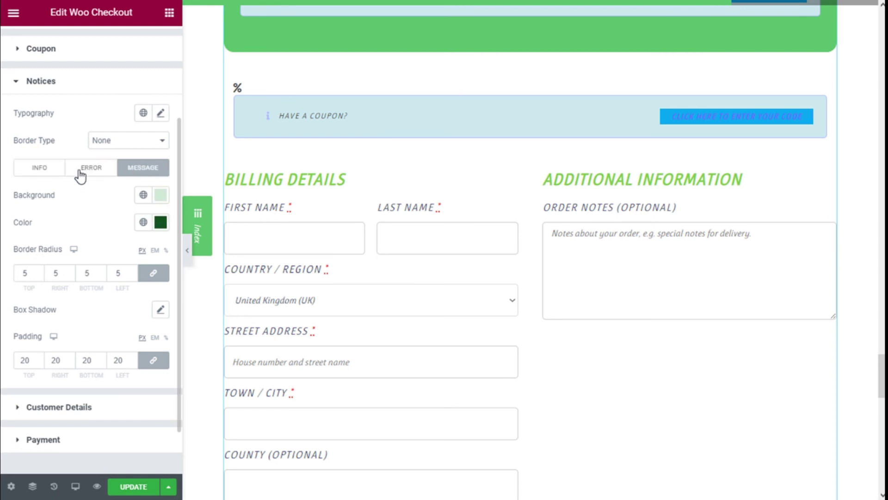
click(51, 172)
scroll(85, 208, down, 2)
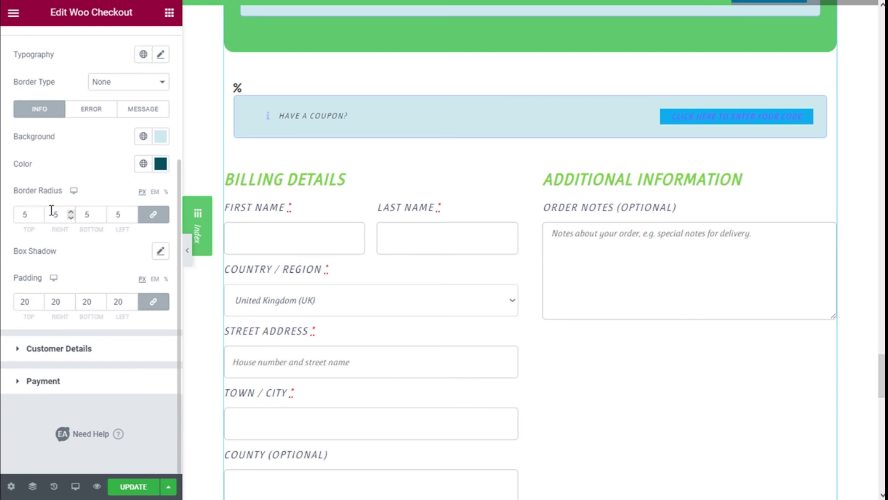
scroll(110, 287, up, 4)
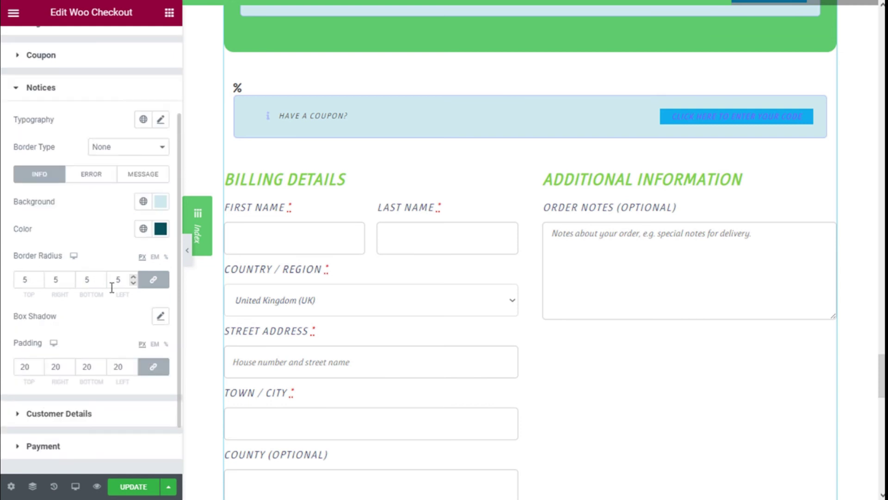
click(55, 161)
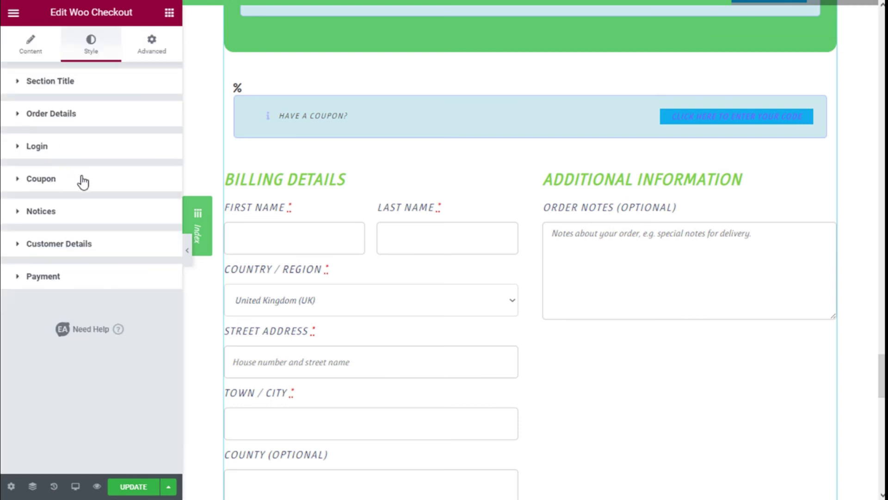
In Customer Details, set the field label colour to the Accent green global
click(68, 244)
scroll(112, 193, down, 4)
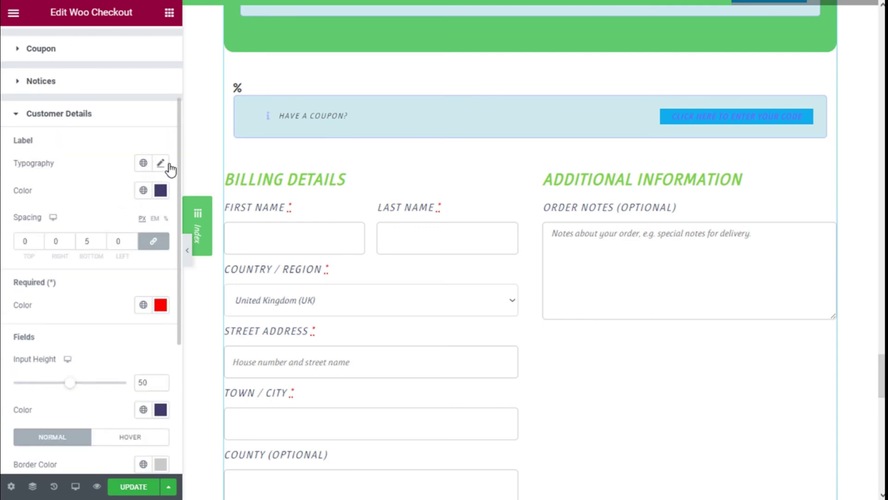
click(161, 191)
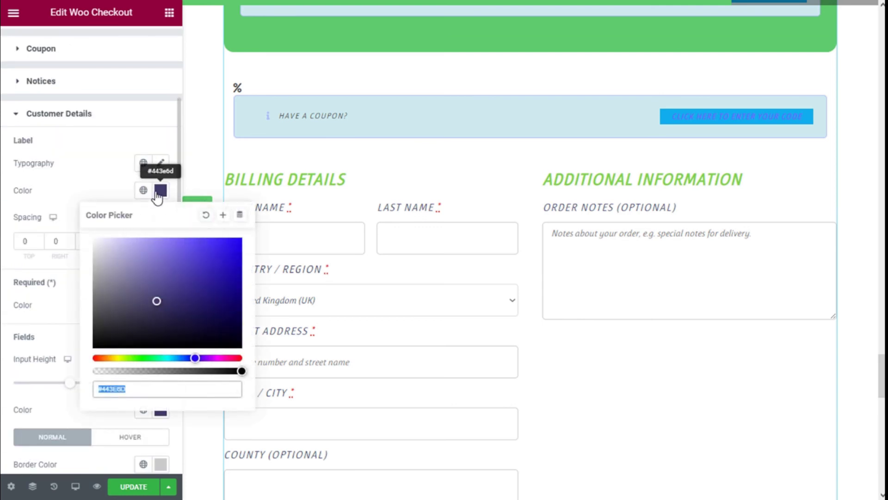
click(144, 190)
click(144, 190)
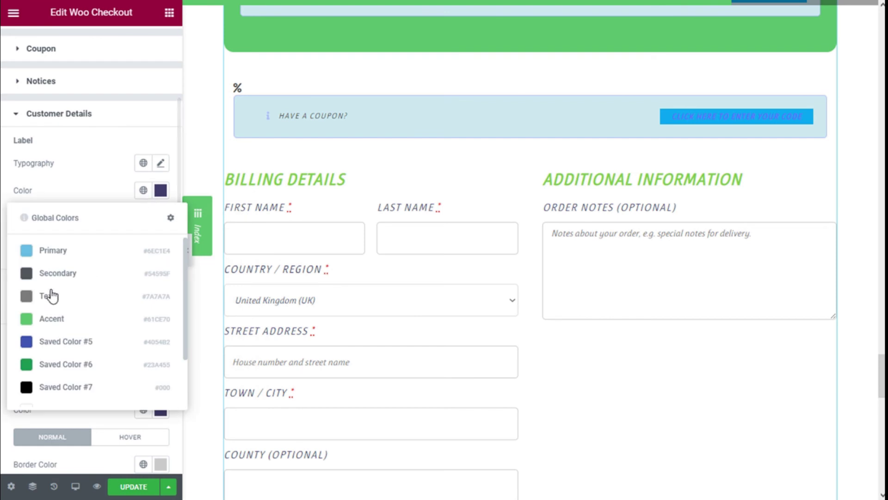
click(27, 319)
scroll(143, 213, down, 2)
Set the label spacing to 5
click(92, 175)
key(BackSpace)
text(4)
click(102, 174)
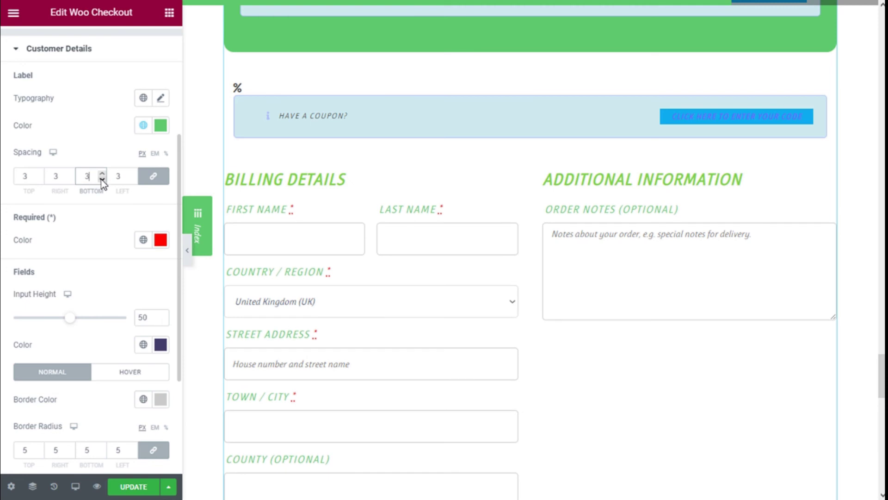
scroll(104, 177, down, 2)
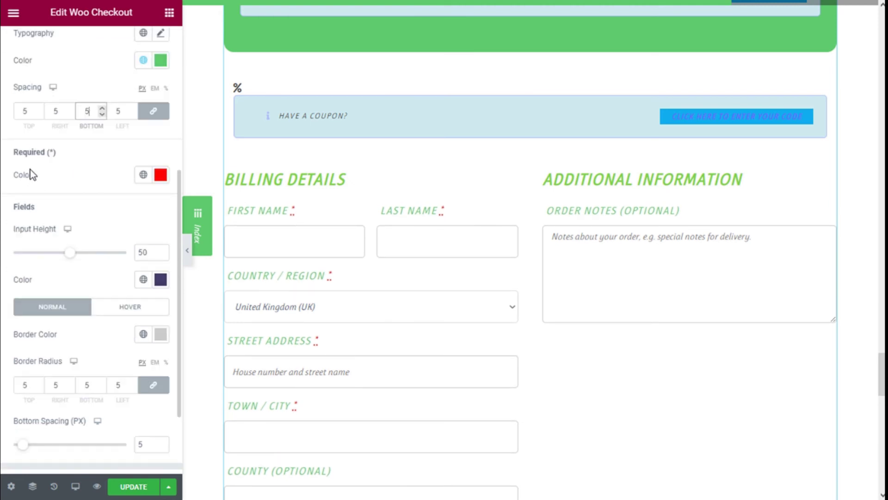
scroll(397, 176, down, 2)
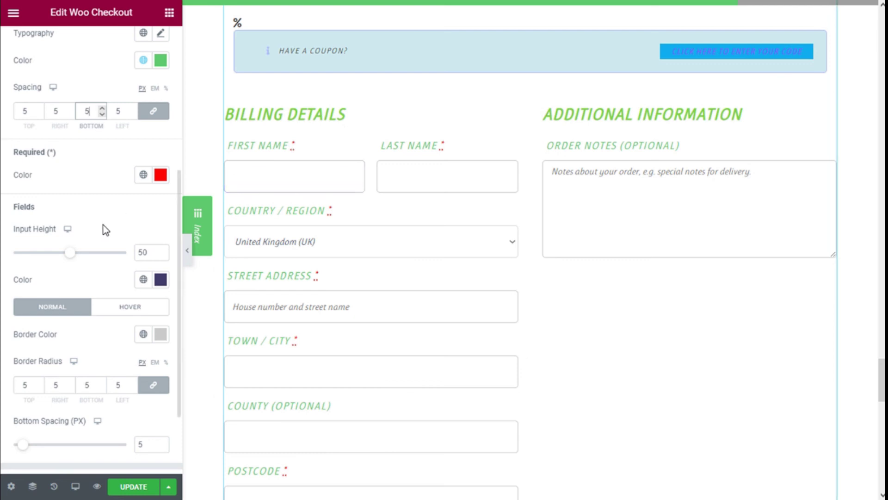
Make the input fields 60 high
mouse_move(74, 258)
mouse_down()
mouse_move(88, 258)
mouse_move(78, 257)
mouse_up()
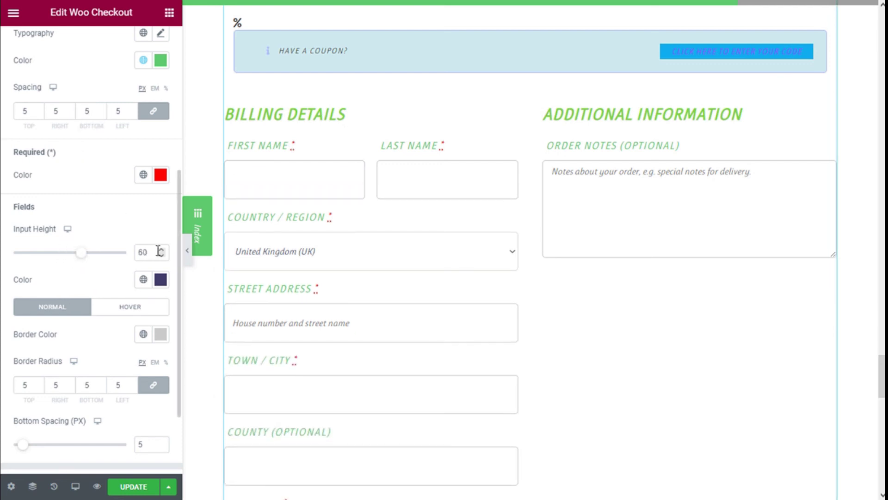
scroll(115, 260, down, 3)
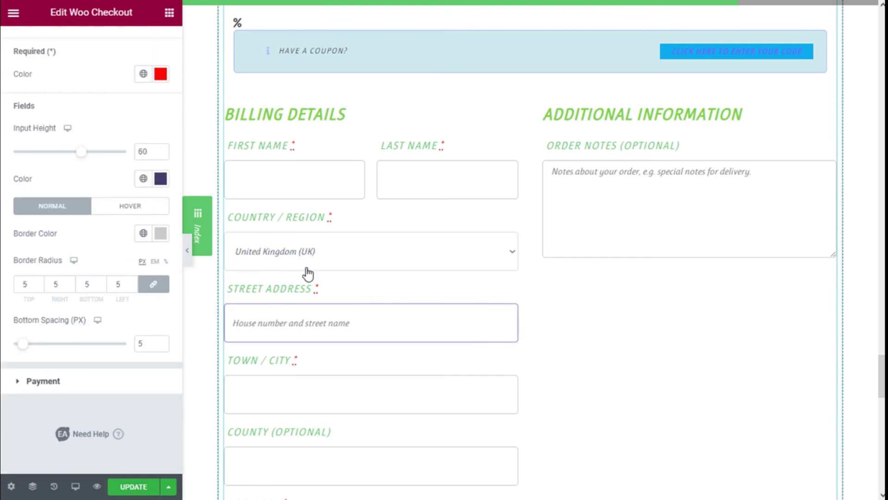
click(119, 207)
click(67, 209)
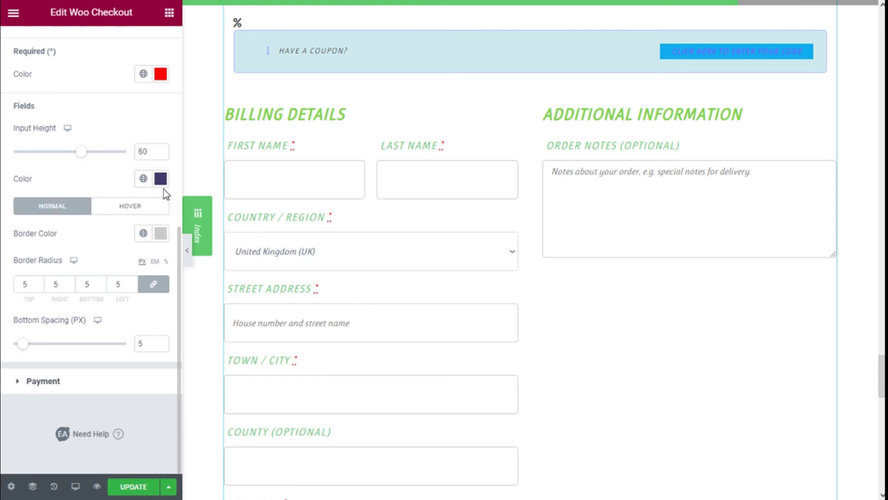
click(148, 210)
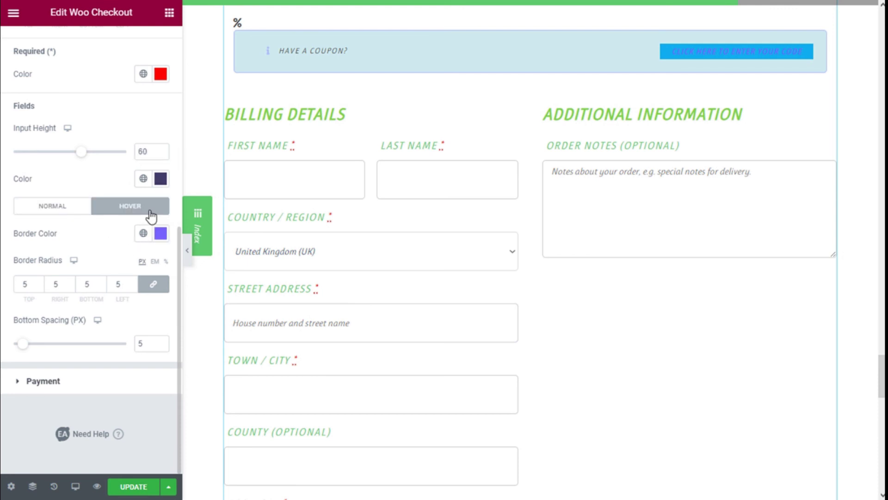
click(65, 206)
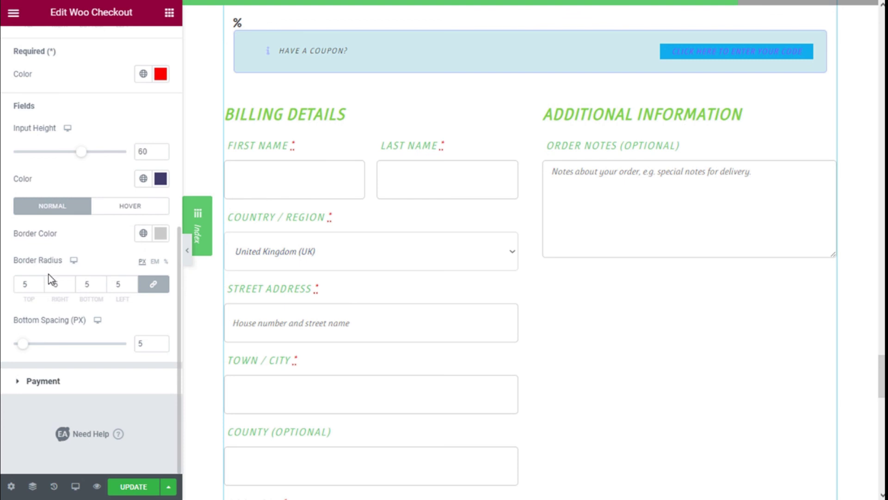
Increase the bottom spacing between form fields to 18
drag(23, 344, 36, 344)
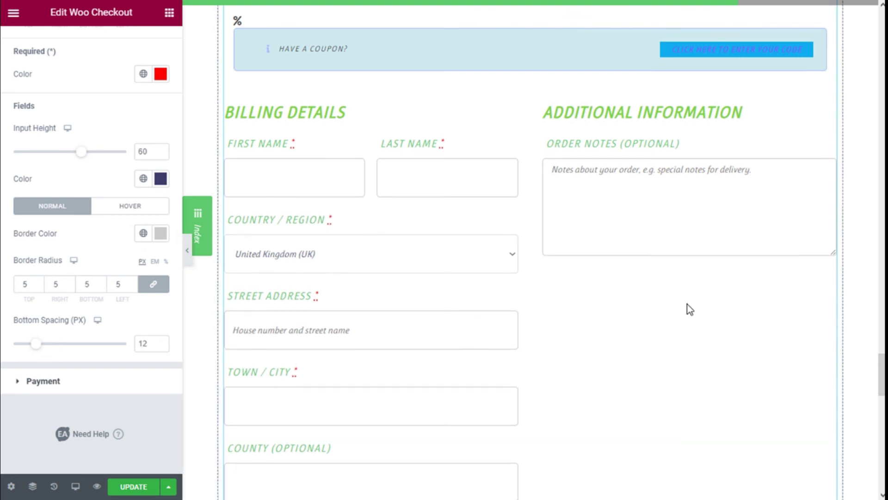
scroll(685, 298, down, 10)
scroll(269, 249, down, 1)
mouse_move(43, 343)
mouse_down()
mouse_move(55, 342)
mouse_move(48, 345)
mouse_up()
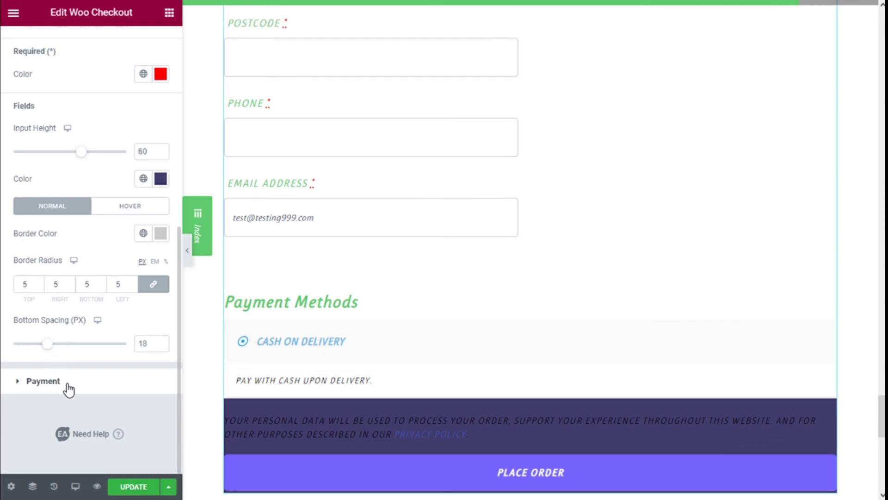
Give the Payment area an Accent green background and a Secondary dark title colour
click(43, 381)
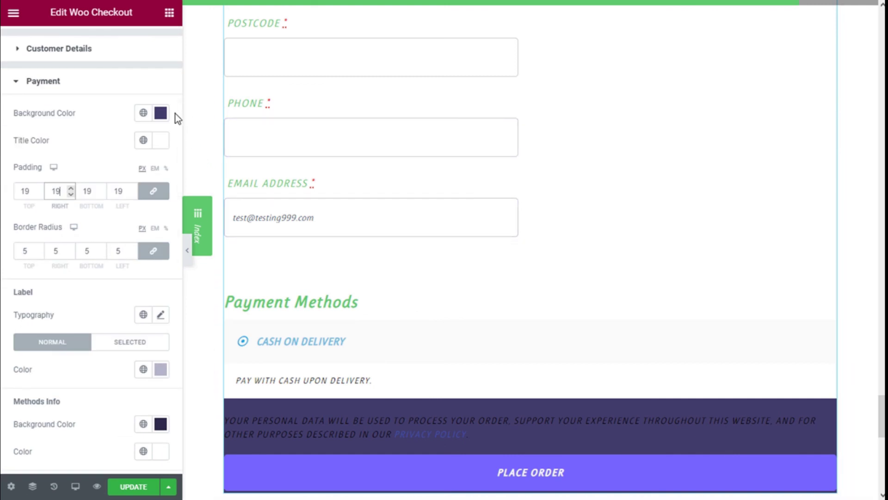
scroll(160, 116, down, 2)
click(144, 49)
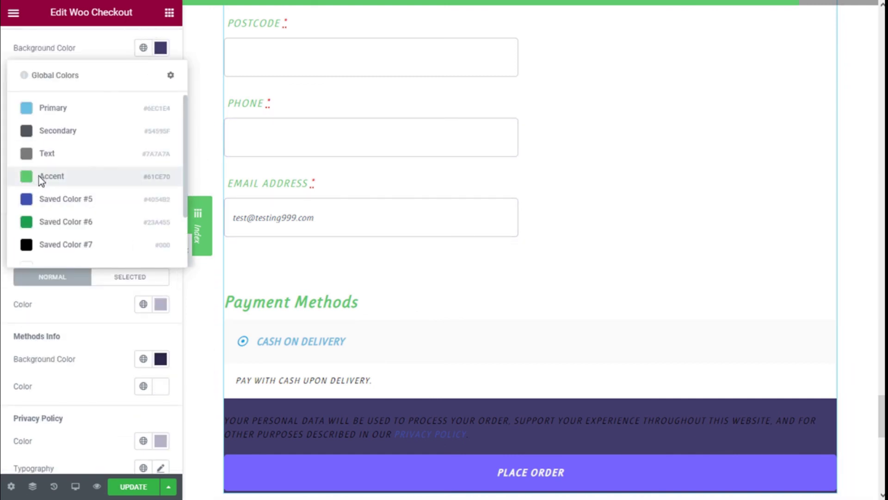
click(40, 178)
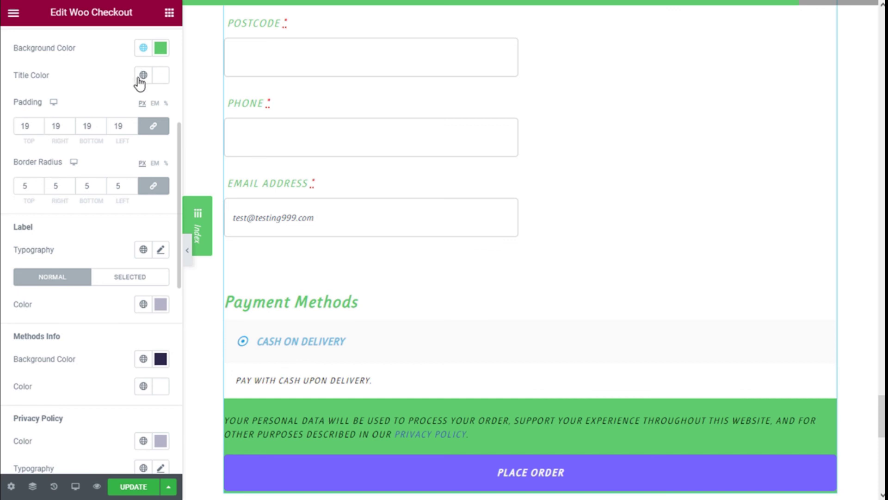
click(141, 75)
click(60, 157)
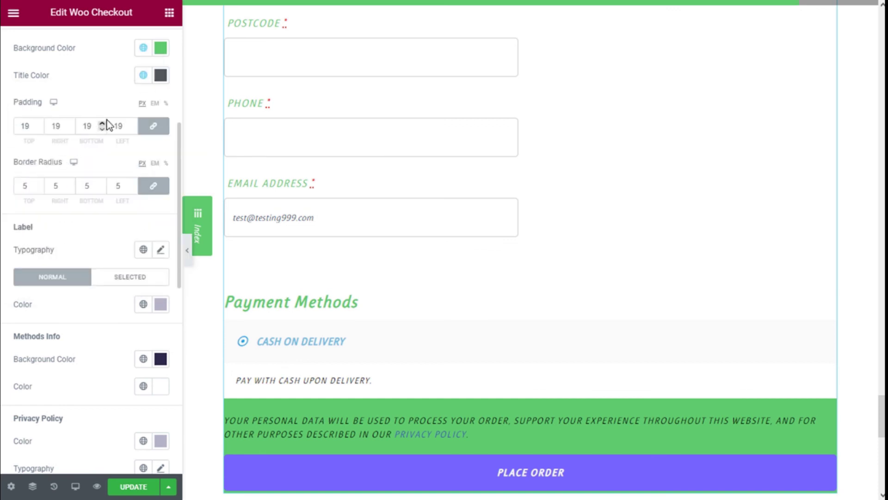
Set the payment area padding to 15 and its border radius to 17
click(40, 129)
click(40, 129)
scroll(65, 154, down, 2)
click(41, 115)
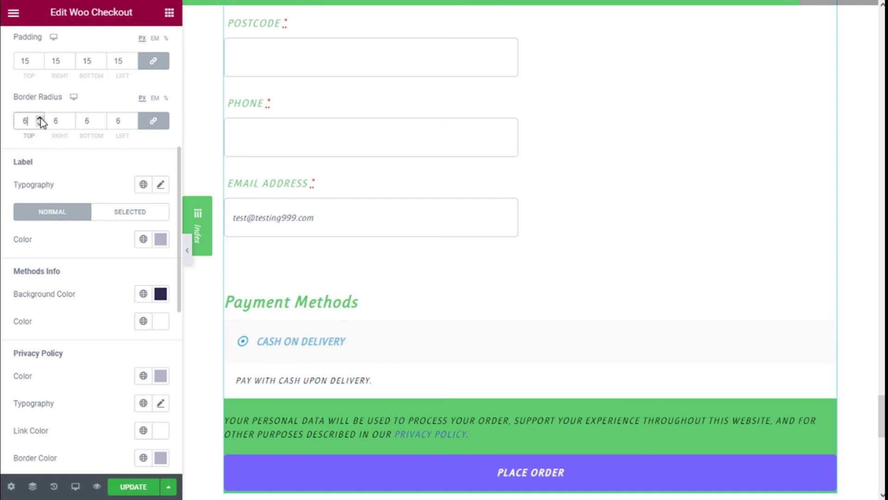
click(39, 119)
click(40, 119)
click(39, 119)
click(40, 118)
click(40, 119)
scroll(105, 184, down, 2)
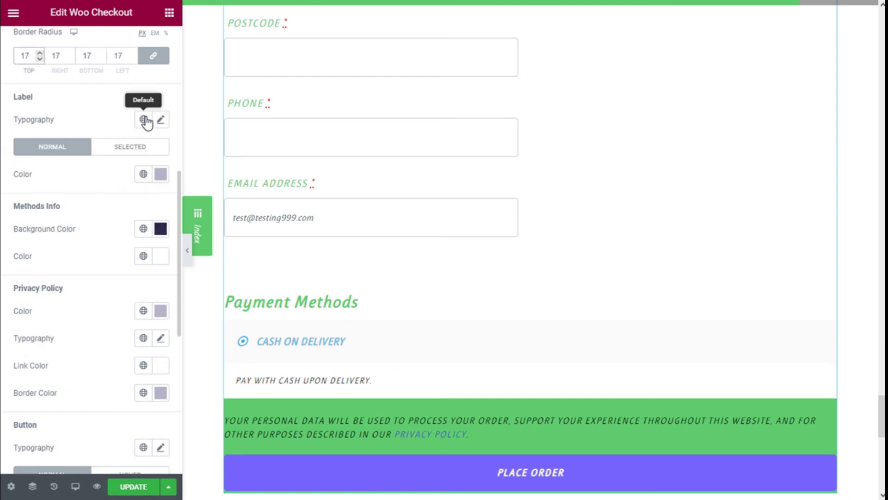
click(120, 151)
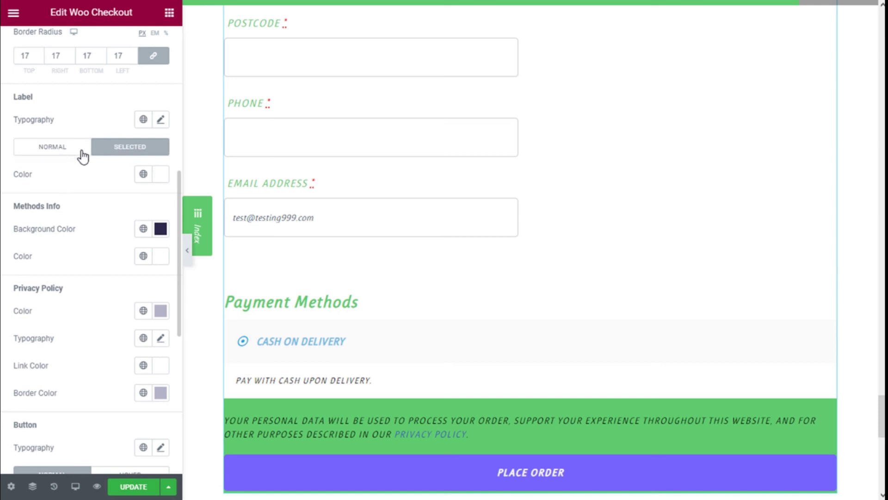
click(58, 149)
Compare the Place Order button's hover and normal settings, staying on Normal
scroll(171, 160, down, 2)
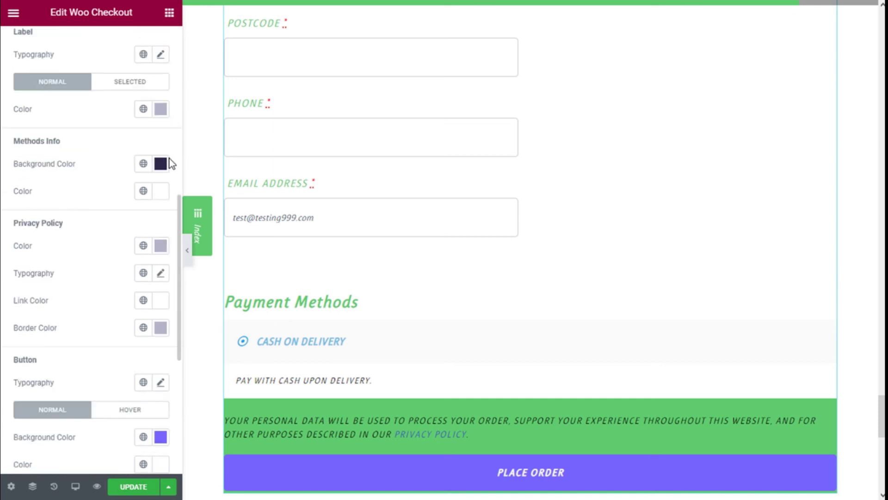
scroll(111, 160, down, 2)
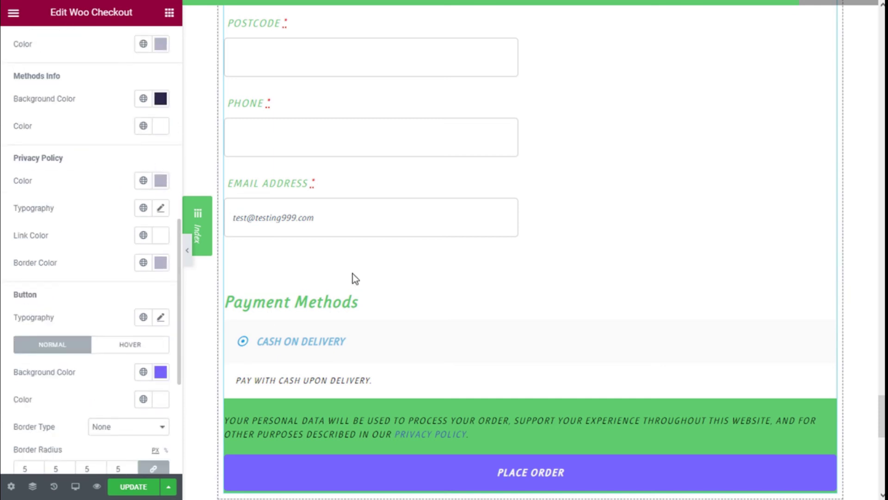
scroll(353, 278, down, 2)
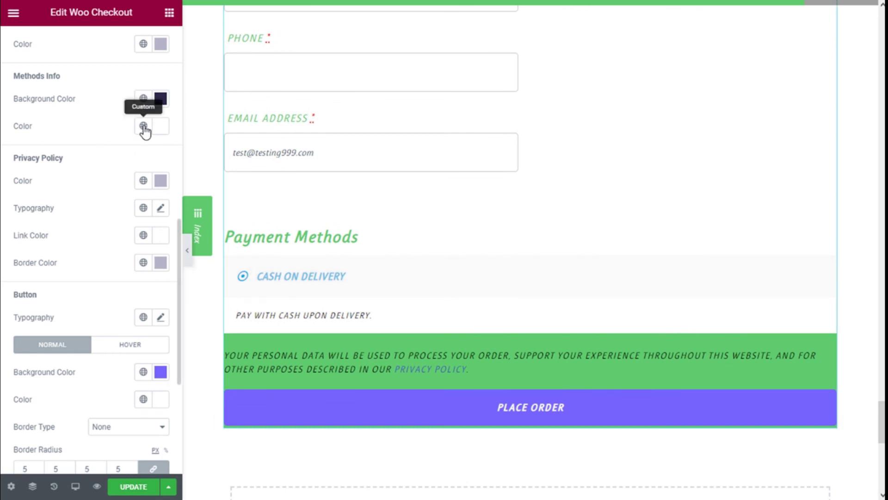
scroll(72, 111, down, 1)
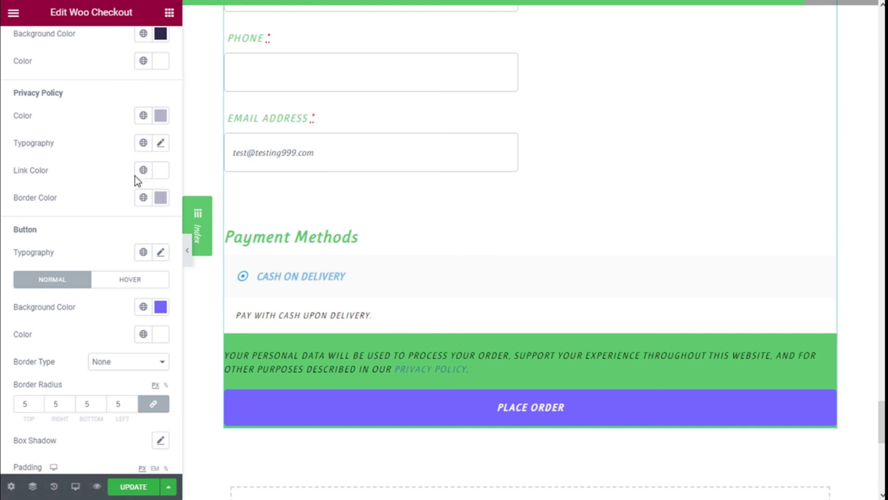
scroll(136, 174, down, 2)
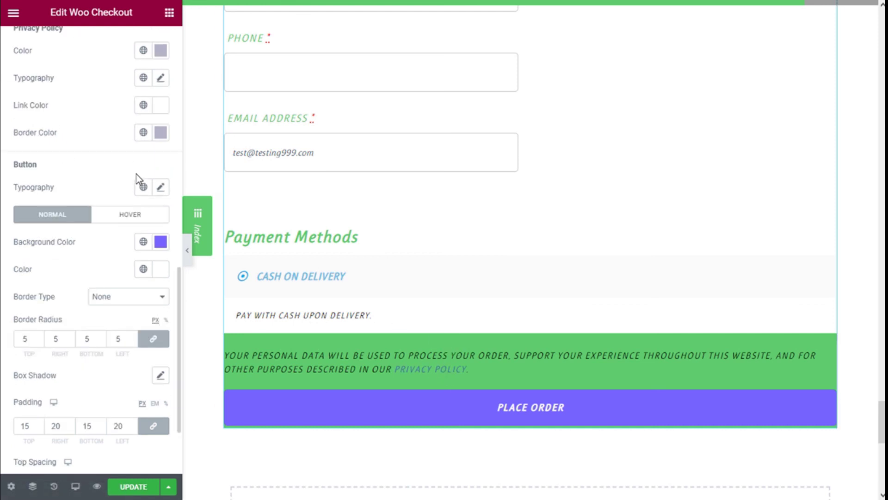
click(138, 222)
click(69, 216)
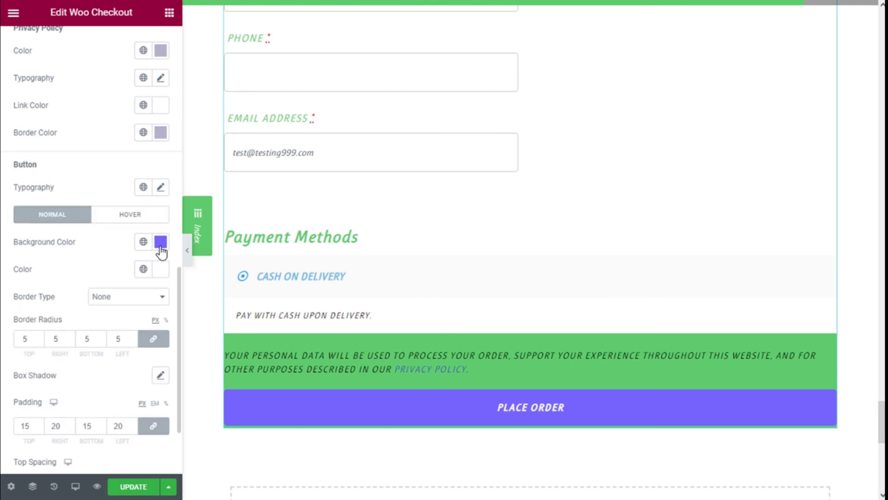
click(119, 223)
click(52, 222)
scroll(47, 333, down, 3)
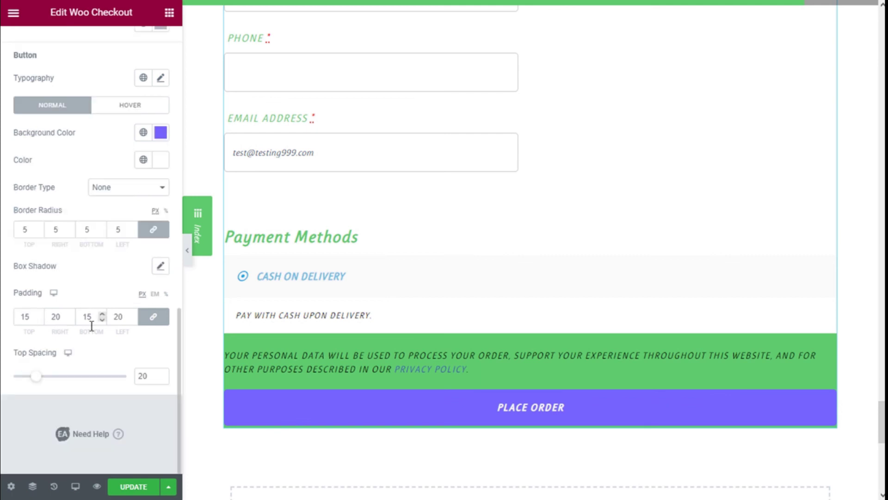
Give the order button 20 padding on every side and a top spacing of 27
click(40, 319)
click(39, 314)
click(39, 313)
click(39, 314)
click(39, 314)
click(40, 314)
click(39, 314)
mouse_move(37, 375)
mouse_down()
mouse_move(59, 376)
mouse_move(36, 379)
mouse_move(43, 375)
mouse_up()
scroll(106, 362, up, 2)
scroll(105, 361, up, 8)
Collapse the Payment section and save the home page with UPDATE
scroll(551, 340, up, 10)
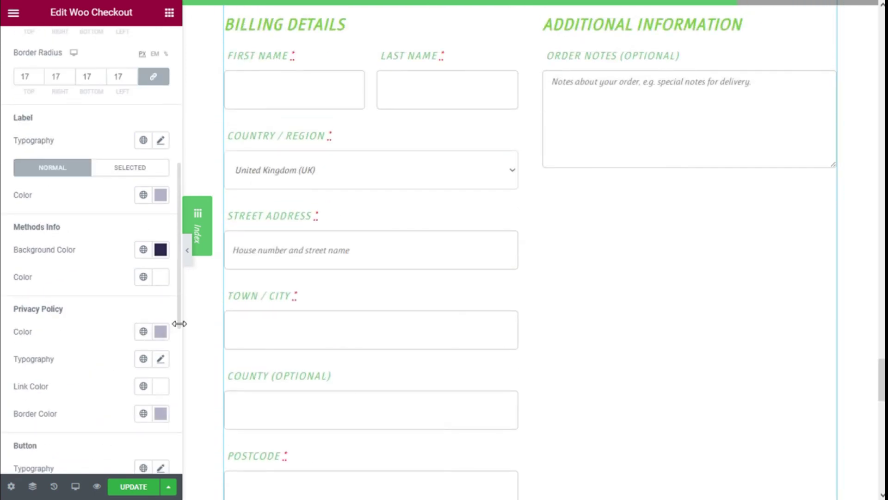
scroll(148, 283, up, 8)
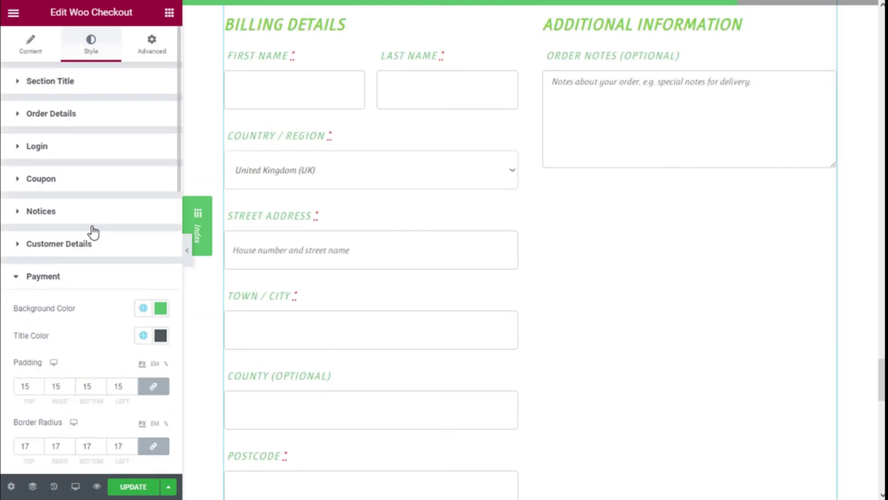
click(52, 276)
scroll(532, 266, up, 10)
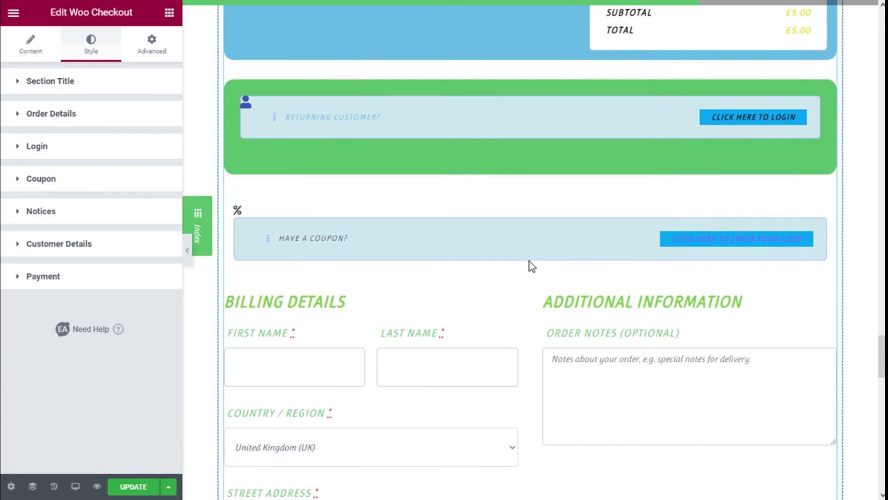
scroll(704, 245, up, 4)
scroll(722, 247, down, 20)
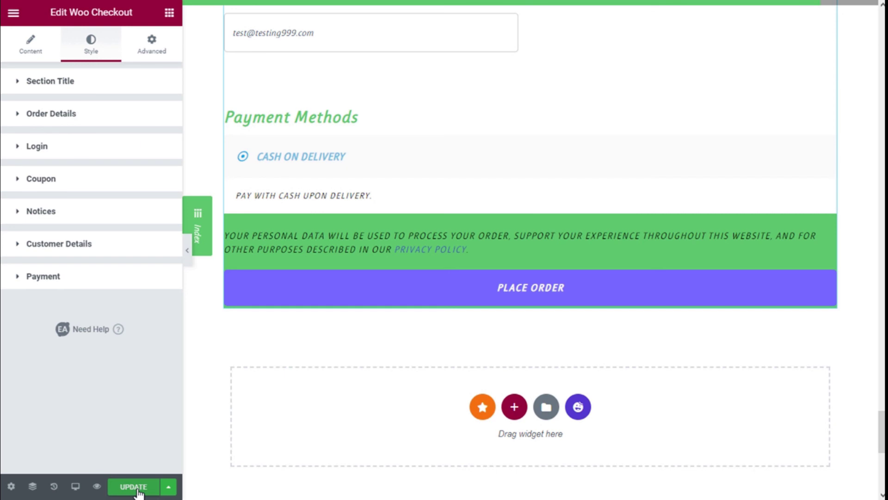
click(137, 490)
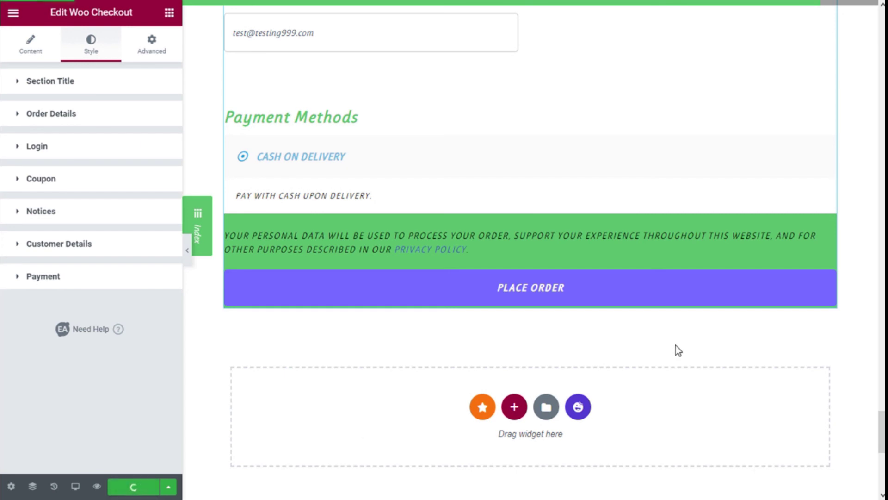